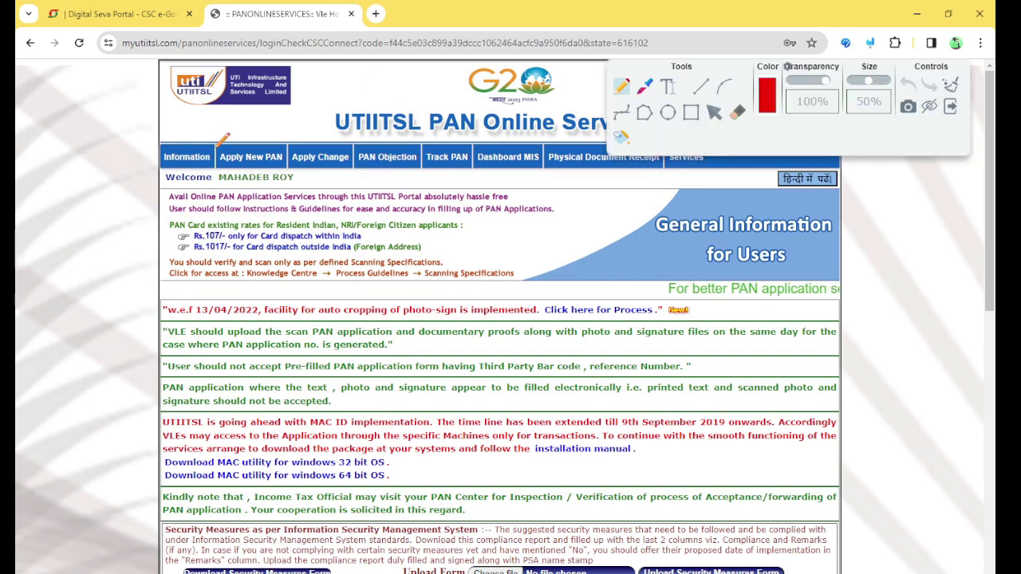
# Step: Mark Apply New PAN with a red tick and open the Application for New PAN 49A
pyautogui.moveTo(218, 148); pyautogui.dragTo(259, 125)
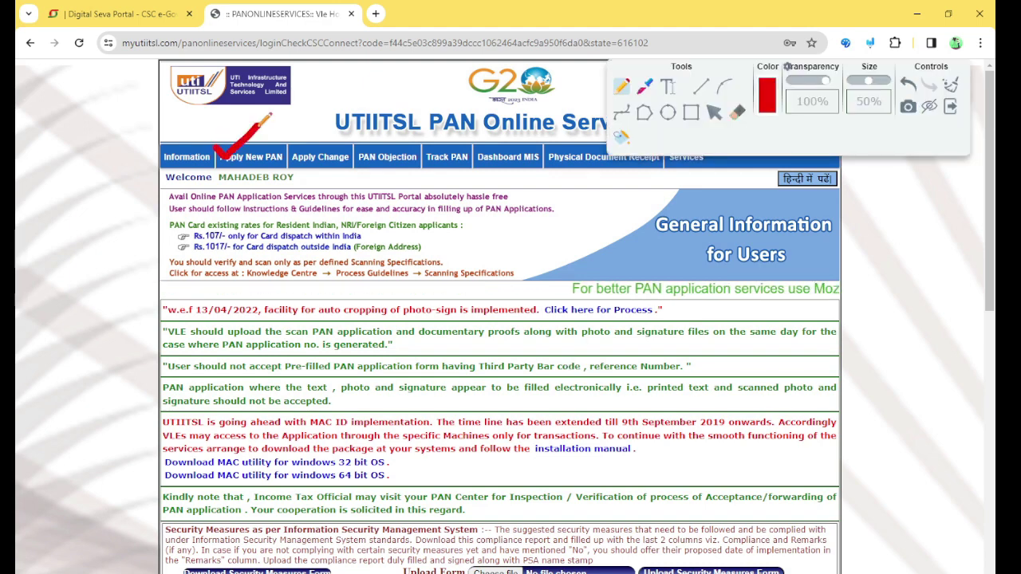
pyautogui.click(720, 118)
pyautogui.moveTo(257, 156)
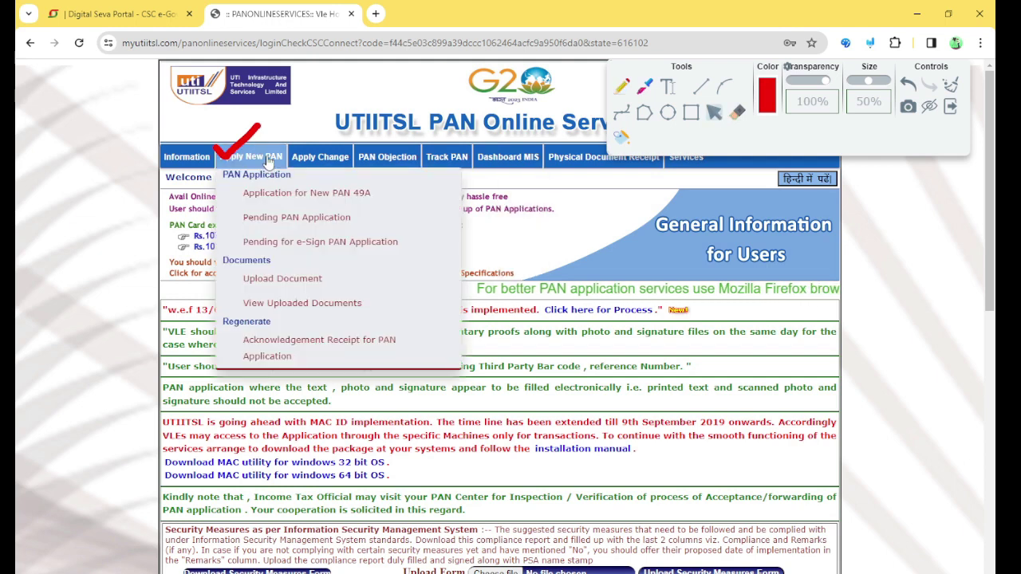
pyautogui.click(334, 198)
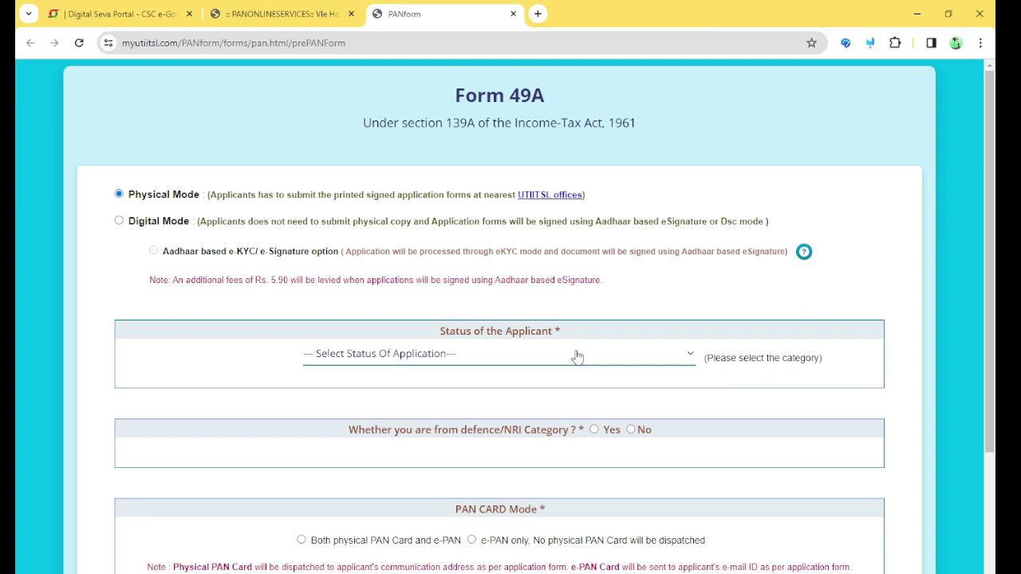
# Step: Set the status of the applicant to Individual and answer No for the defence/NRI category
pyautogui.scroll(-2, 576, 358)
pyautogui.scroll(1, 577, 358)
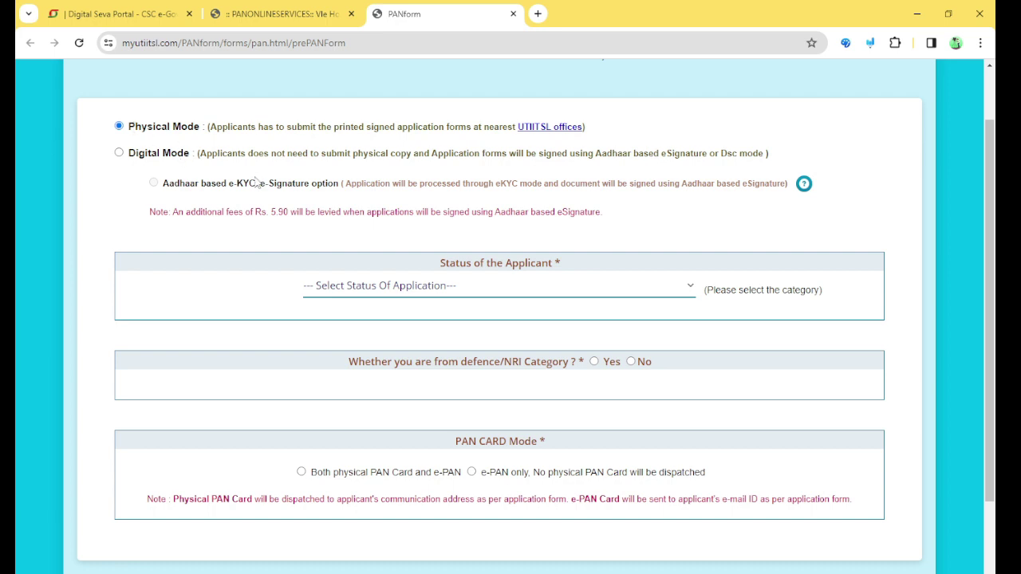
pyautogui.click(539, 289)
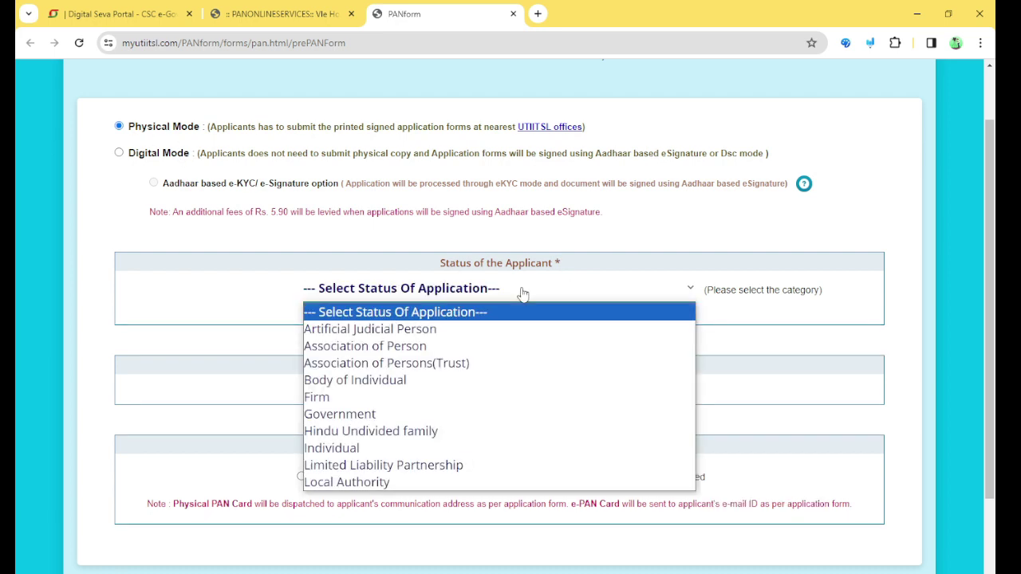
pyautogui.click(345, 451)
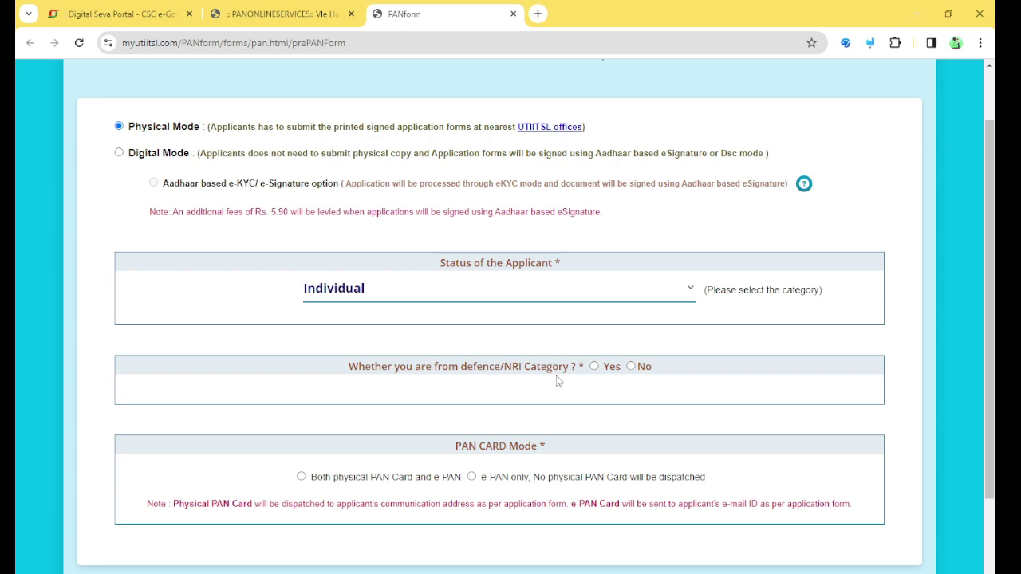
pyautogui.click(630, 366)
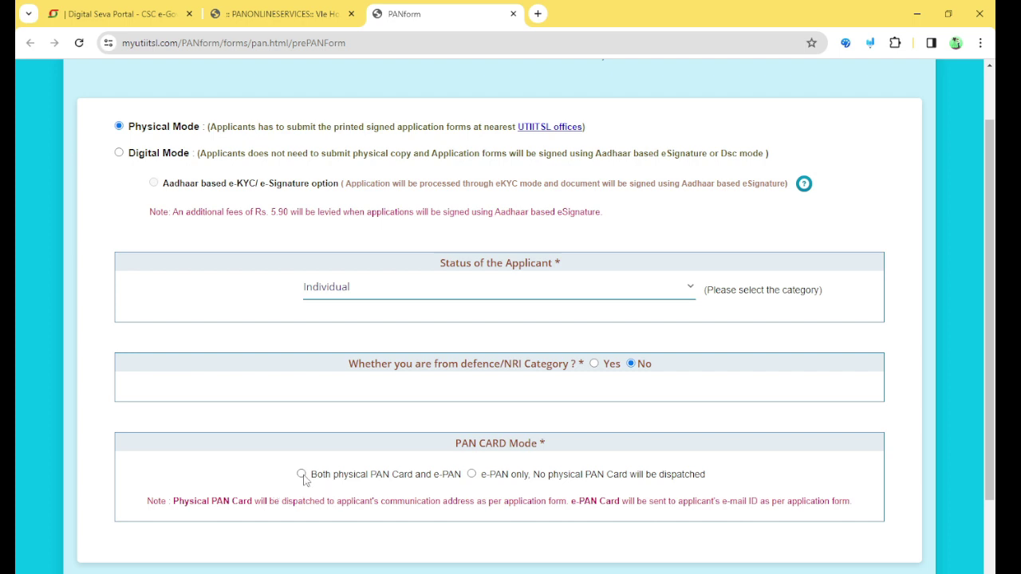
# Step: Choose both physical PAN Card and e-PAN as the PAN card mode and submit the initial form
pyautogui.click(301, 474)
pyautogui.scroll(-2, 877, 471)
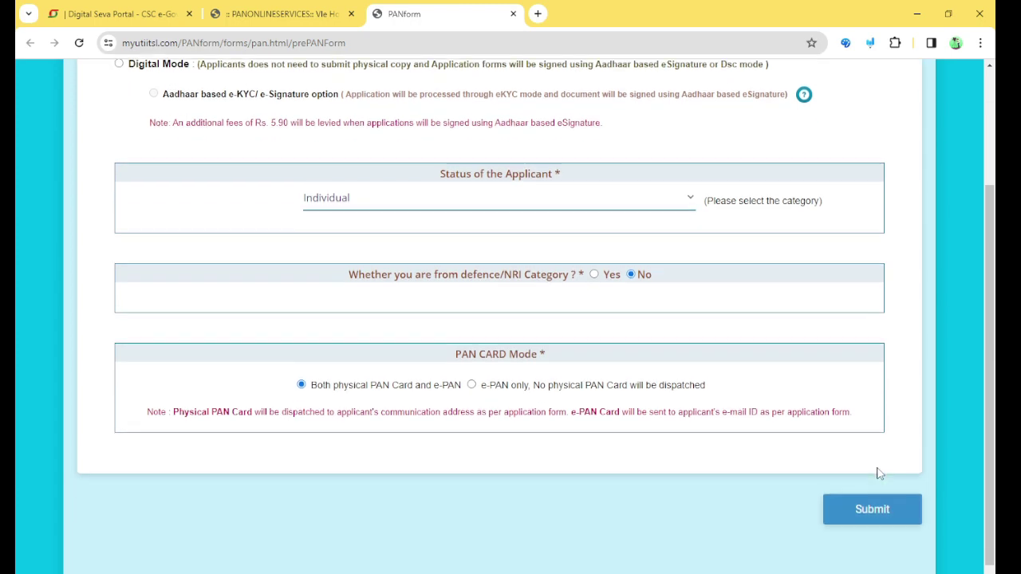
pyautogui.click(860, 497)
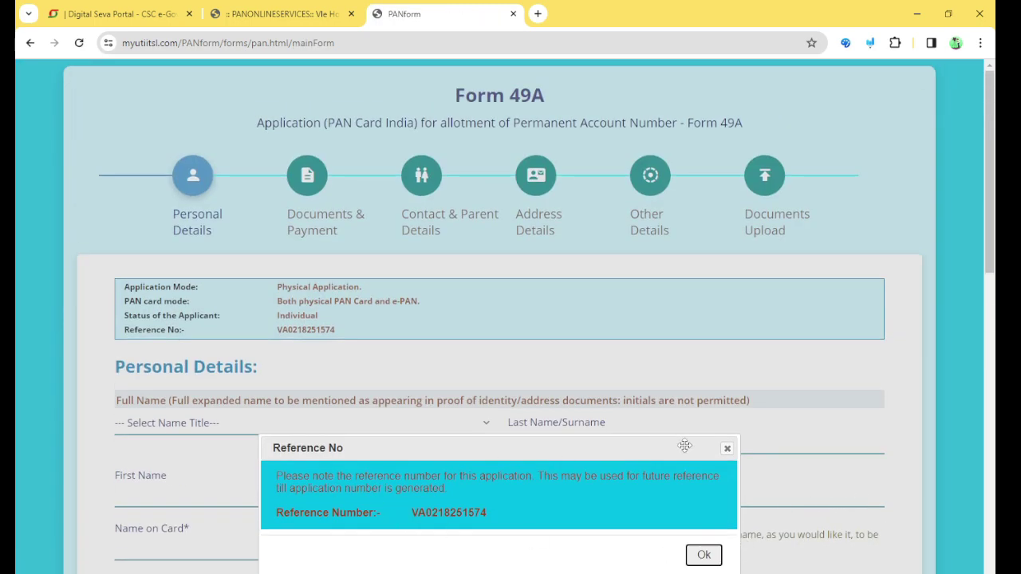
# Step: Highlight the application's reference number in the notice and acknowledge it
pyautogui.click(410, 512)
pyautogui.moveTo(410, 512); pyautogui.dragTo(506, 511)
pyautogui.click(703, 555)
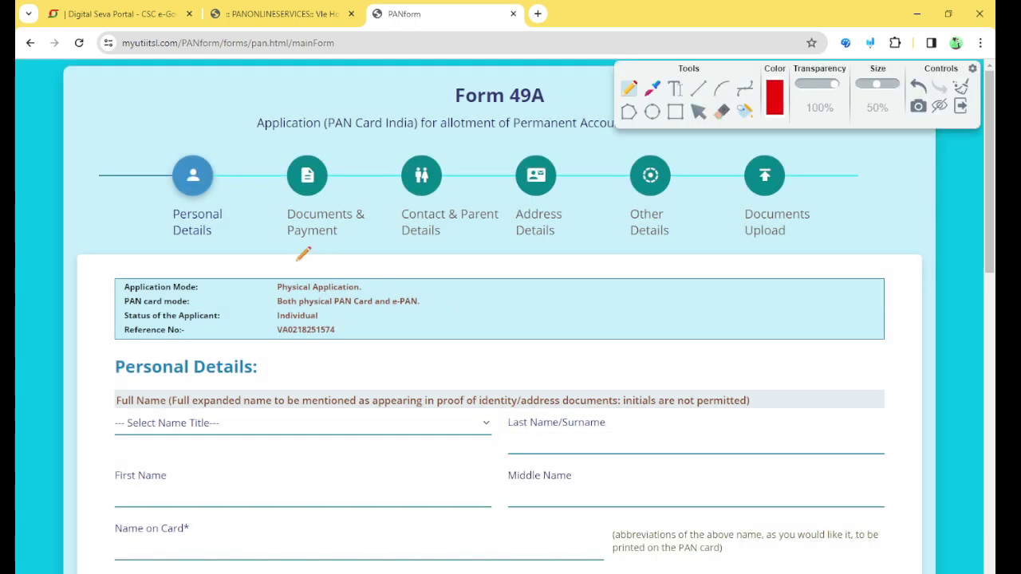
# Step: Draw red ticks on all six form stages from Personal Details to Documents Upload, and return to the pointer
pyautogui.moveTo(132, 206)
pyautogui.mouseDown()
pyautogui.moveTo(159, 233)
pyautogui.moveTo(201, 184)
pyautogui.mouseUp()
pyautogui.moveTo(262, 209)
pyautogui.mouseDown()
pyautogui.moveTo(283, 220)
pyautogui.moveTo(298, 200)
pyautogui.mouseUp()
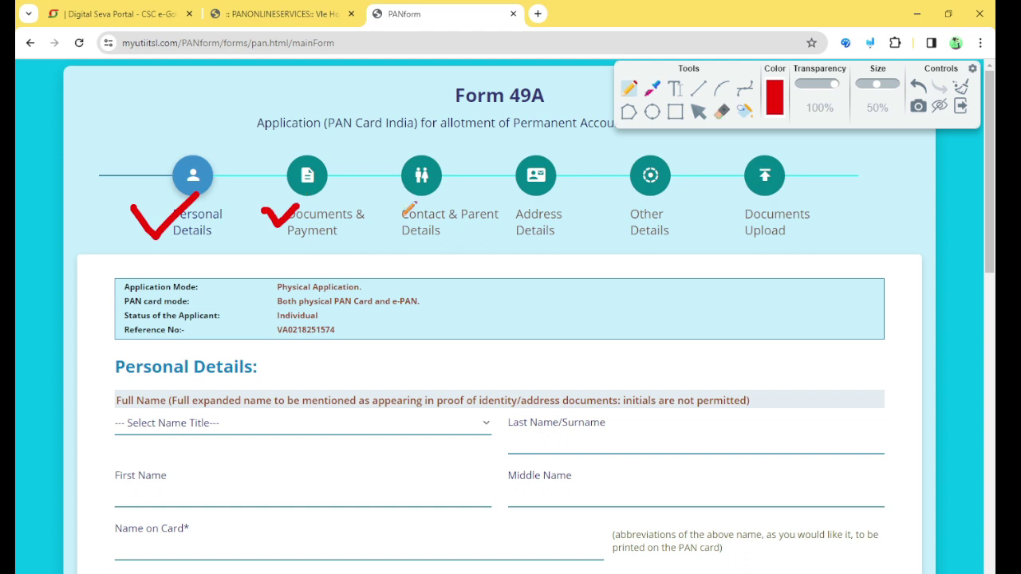
pyautogui.moveTo(394, 205)
pyautogui.mouseDown()
pyautogui.moveTo(412, 217)
pyautogui.moveTo(448, 199)
pyautogui.mouseUp()
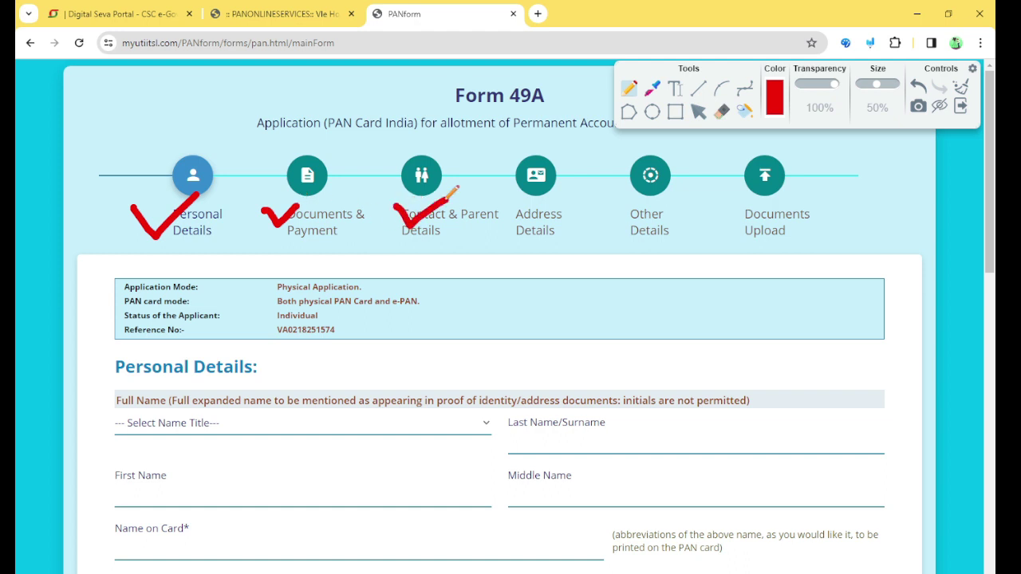
pyautogui.moveTo(510, 191)
pyautogui.mouseDown()
pyautogui.moveTo(531, 211)
pyautogui.moveTo(567, 179)
pyautogui.moveTo(634, 214)
pyautogui.moveTo(676, 185)
pyautogui.mouseUp()
pyautogui.moveTo(741, 198); pyautogui.dragTo(754, 219)
pyautogui.moveTo(754, 219); pyautogui.dragTo(790, 188)
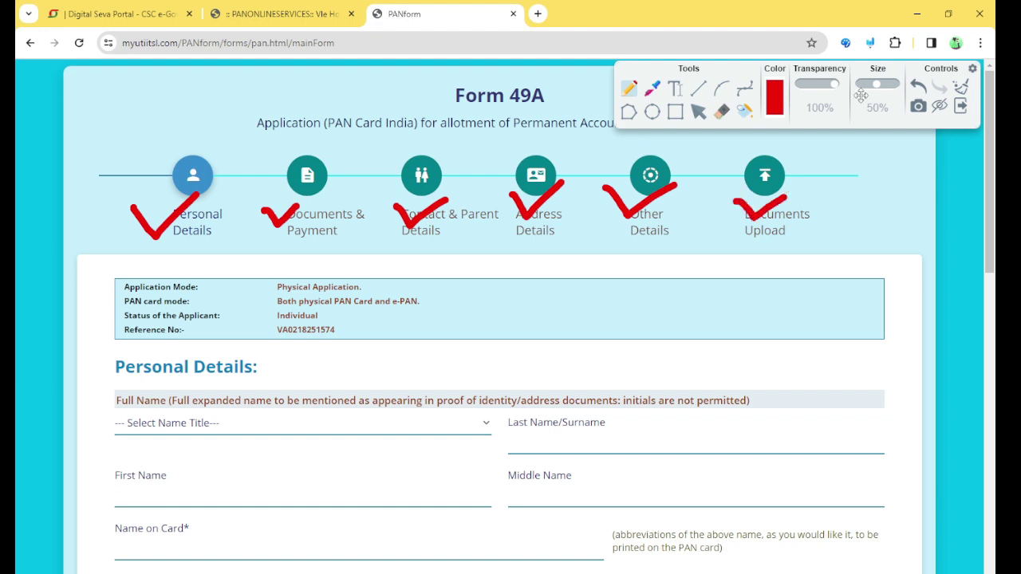
pyautogui.click(698, 113)
# Step: Choose SHRI as the applicant's name title in the personal details
pyautogui.scroll(-3, 571, 295)
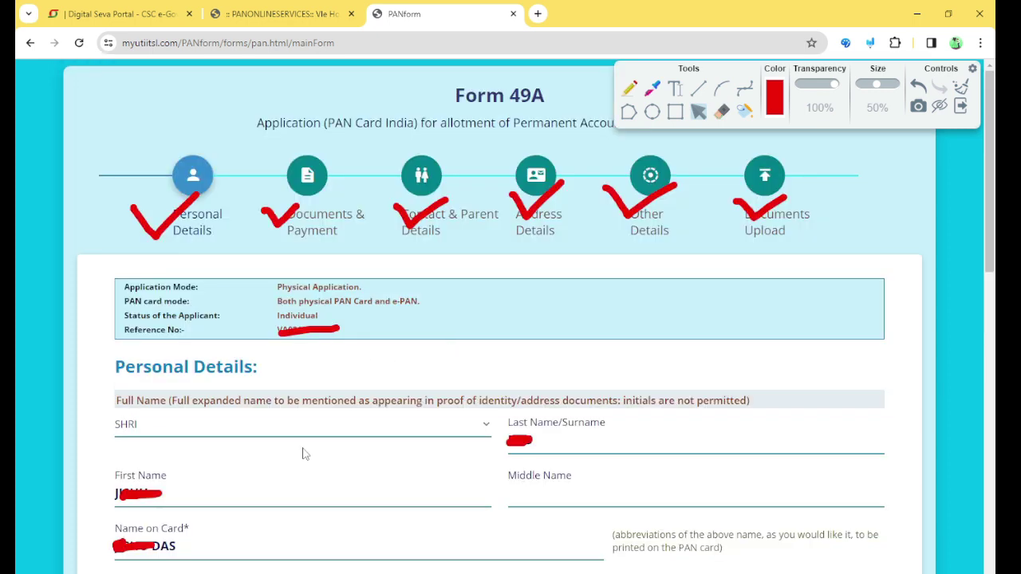
pyautogui.scroll(-2, 303, 452)
pyautogui.scroll(-1, 303, 452)
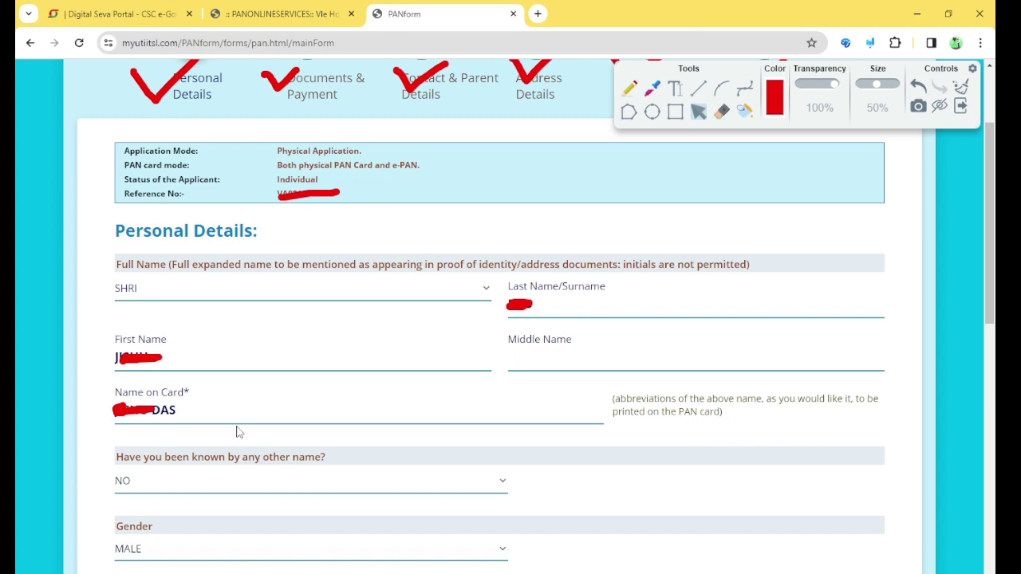
pyautogui.scroll(-1, 40, 353)
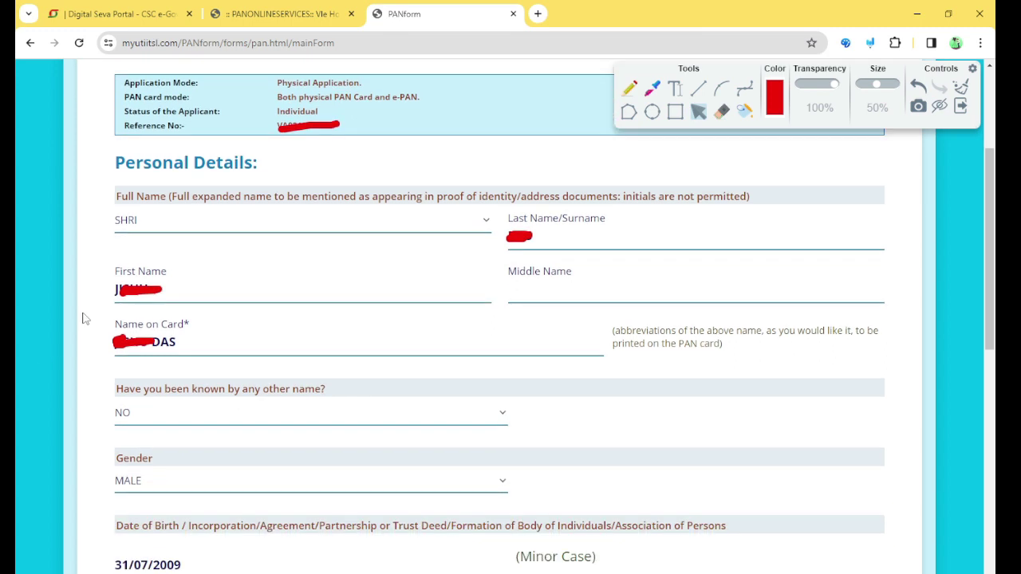
pyautogui.click(163, 230)
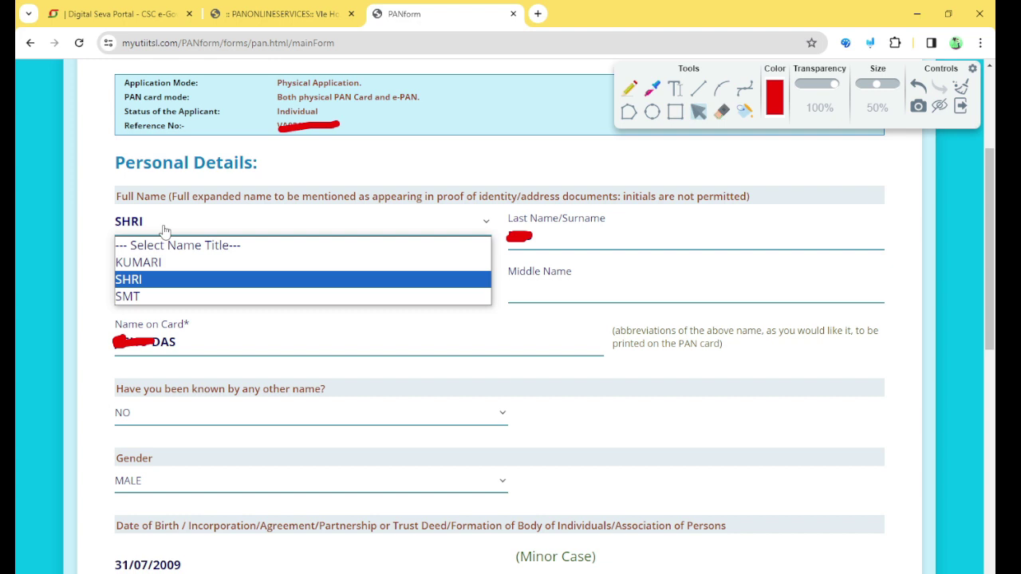
pyautogui.click(162, 281)
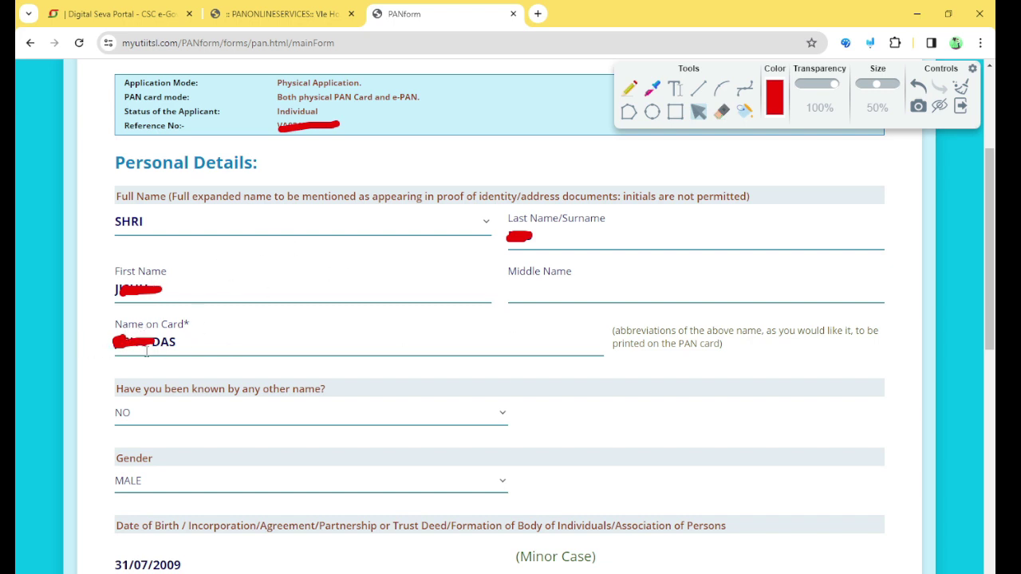
# Step: Answer NO to being known by any other name and highlight the name on the card
pyautogui.click(230, 423)
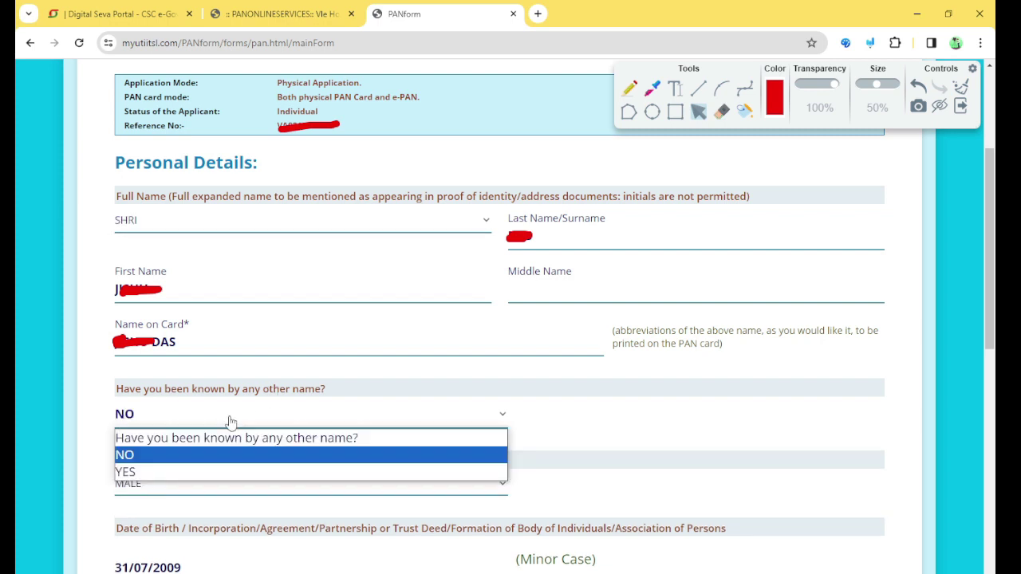
pyautogui.click(146, 458)
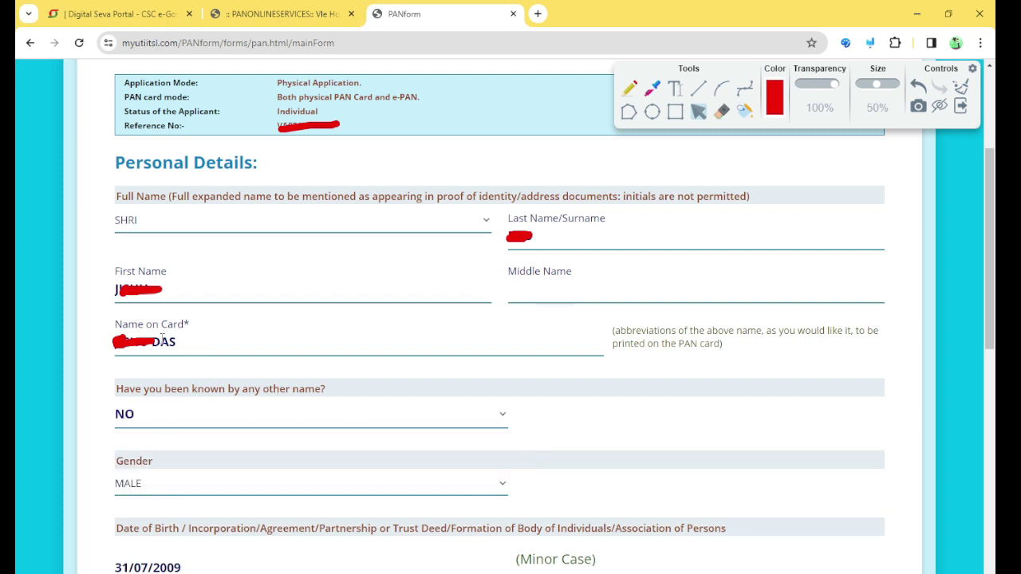
pyautogui.click(196, 341)
pyautogui.moveTo(177, 341); pyautogui.dragTo(112, 345)
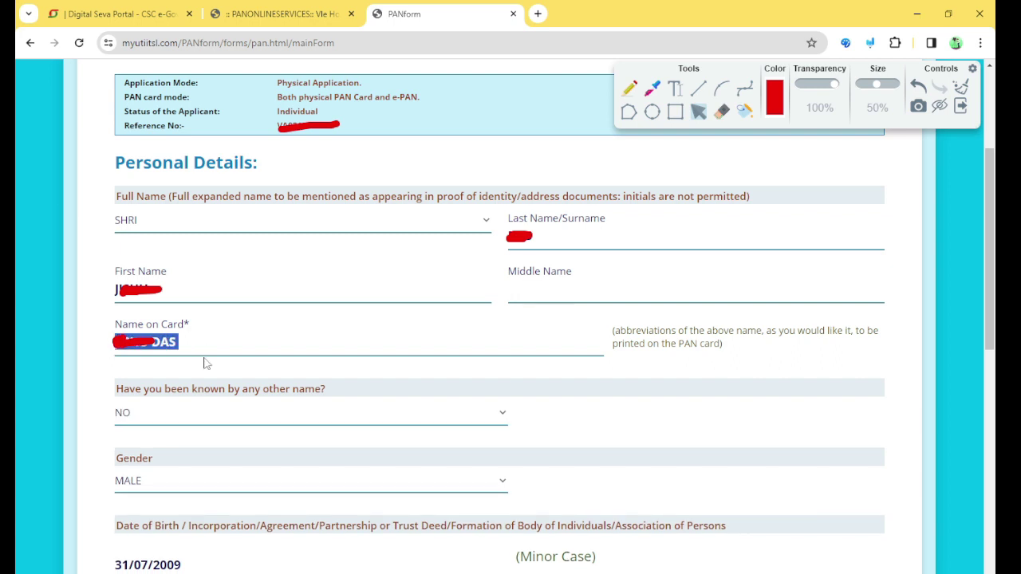
pyautogui.click(183, 416)
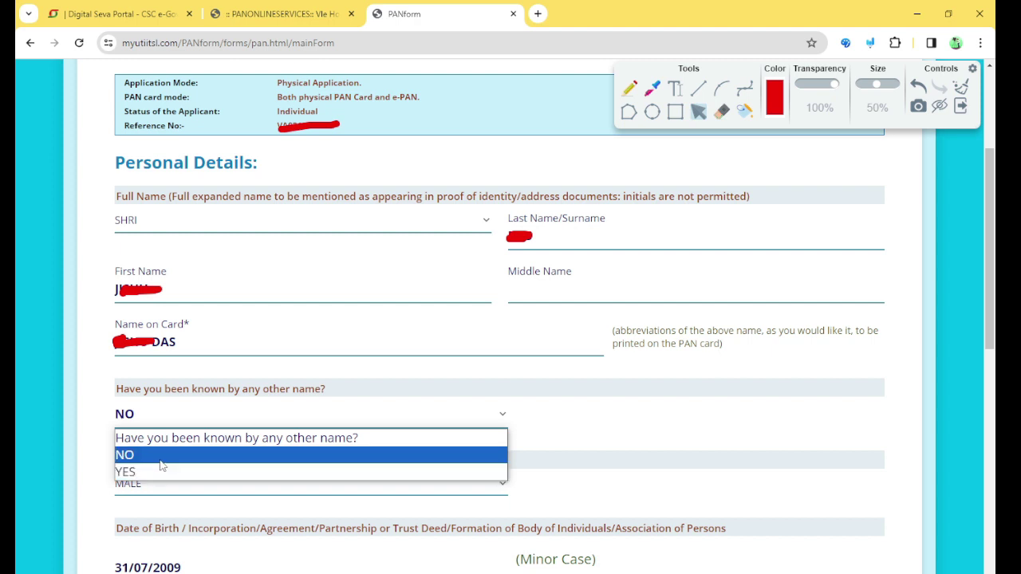
pyautogui.click(162, 464)
# Step: Review the remaining personal details, advance to the Documents & Payment stage and mark it with a red tick
pyautogui.scroll(-2, 335, 419)
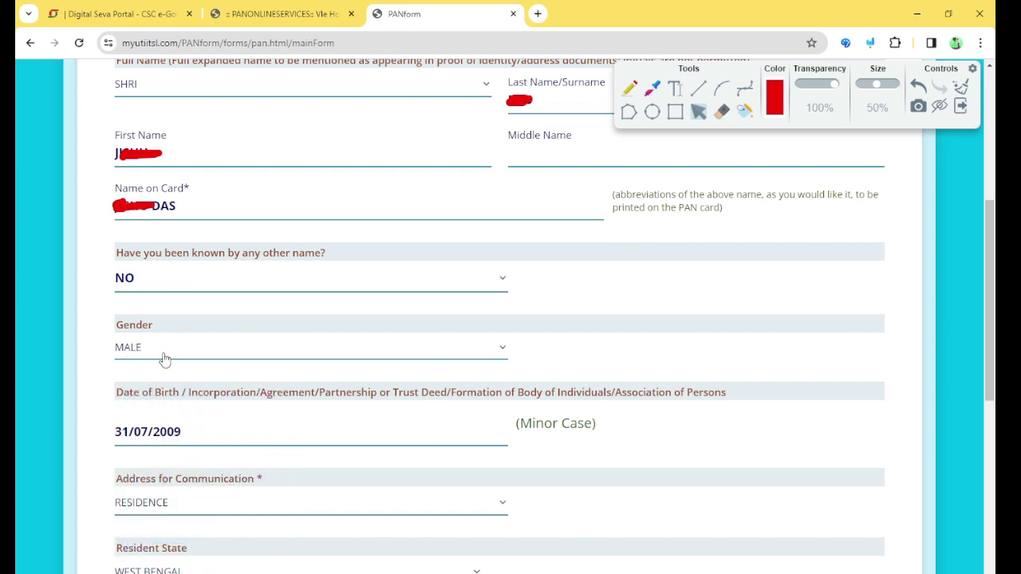
pyautogui.scroll(-3, 164, 359)
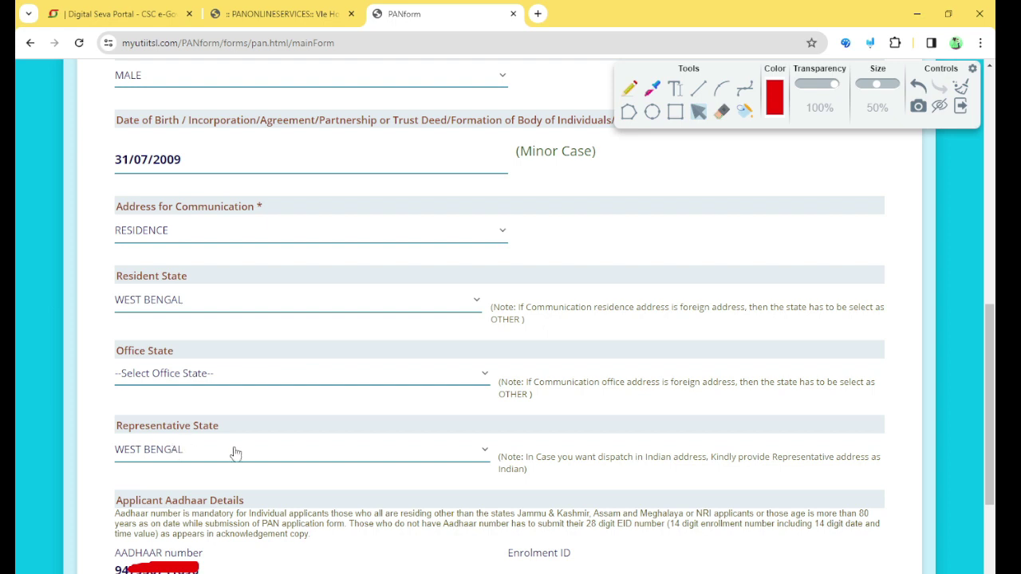
pyautogui.scroll(-2, 234, 452)
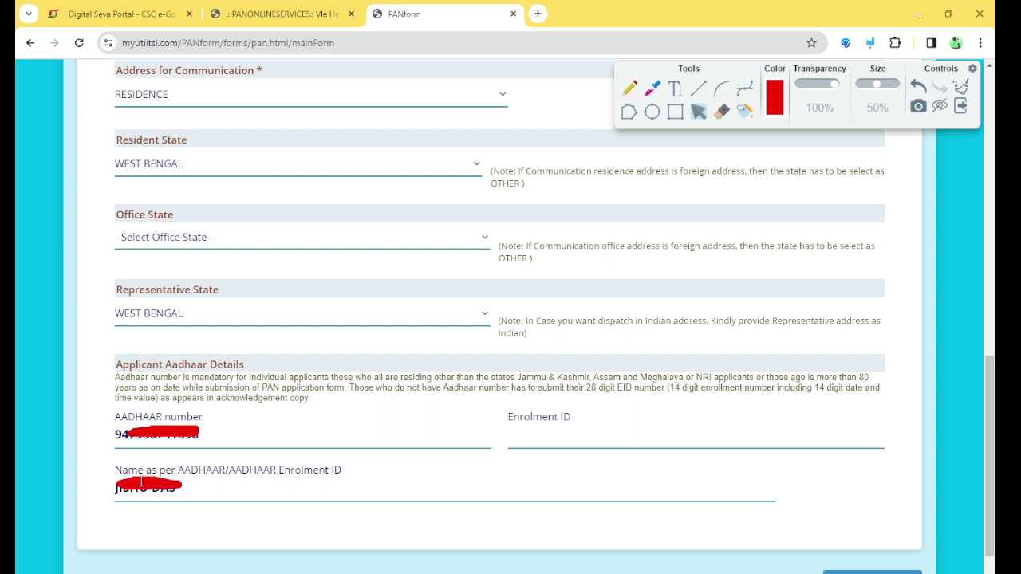
pyautogui.scroll(-1, 235, 481)
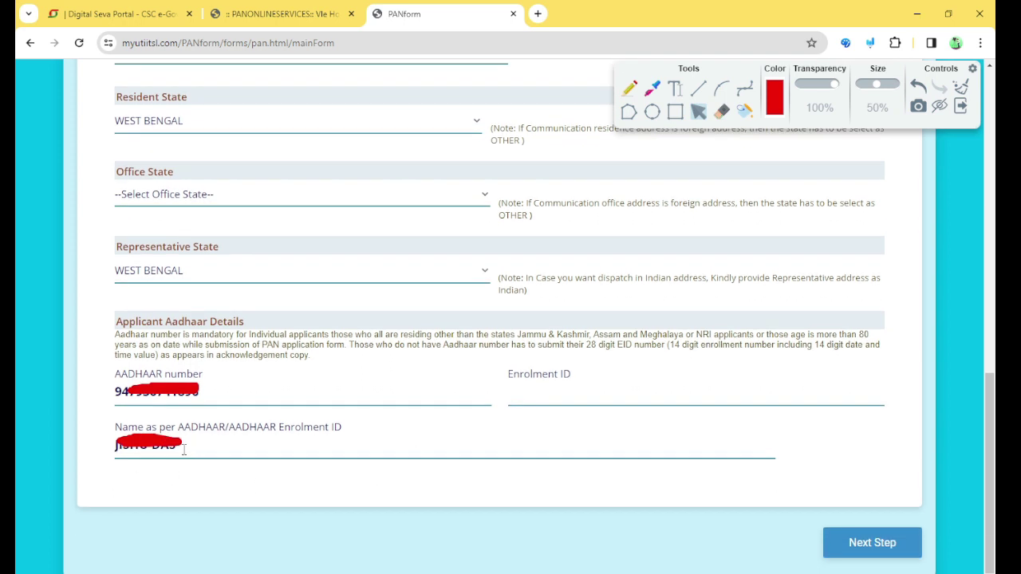
pyautogui.click(869, 543)
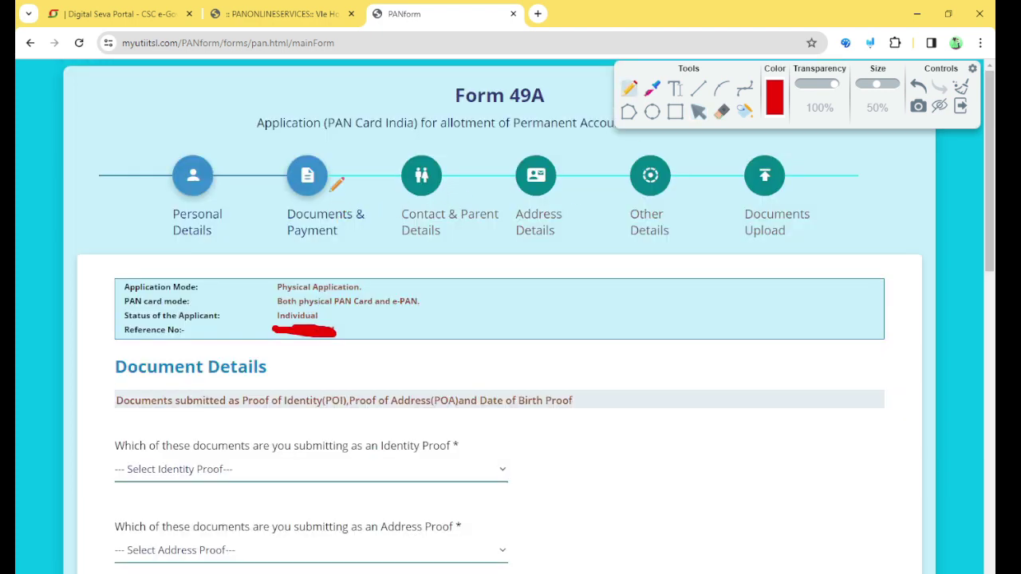
pyautogui.moveTo(318, 184)
pyautogui.mouseDown()
pyautogui.moveTo(331, 212)
pyautogui.moveTo(373, 148)
pyautogui.mouseUp()
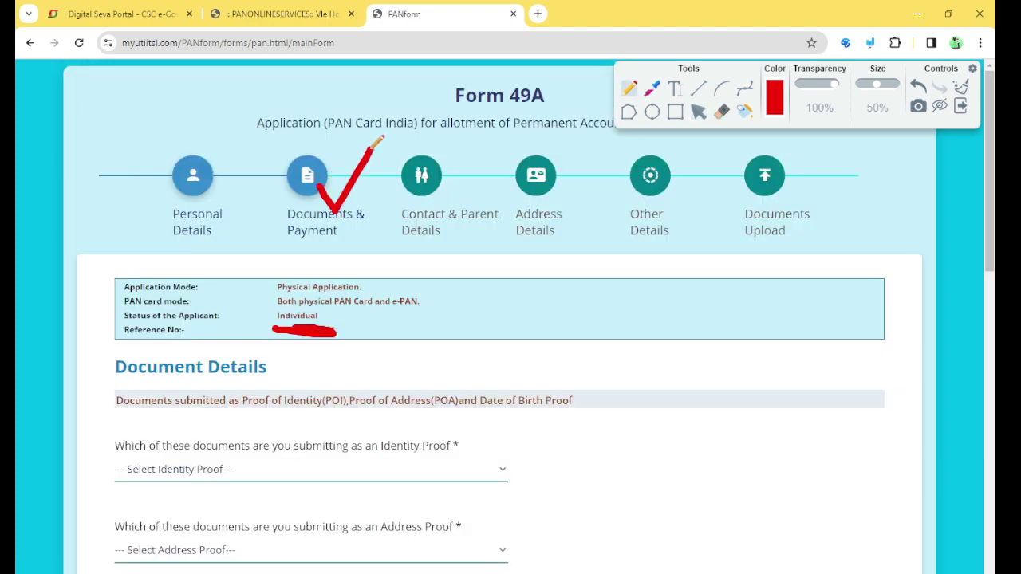
pyautogui.click(698, 113)
# Step: Select AADHAAR Card issued by UIDAI (In Copy) as the identity, address and DOB/DOI proof
pyautogui.scroll(-3, 550, 279)
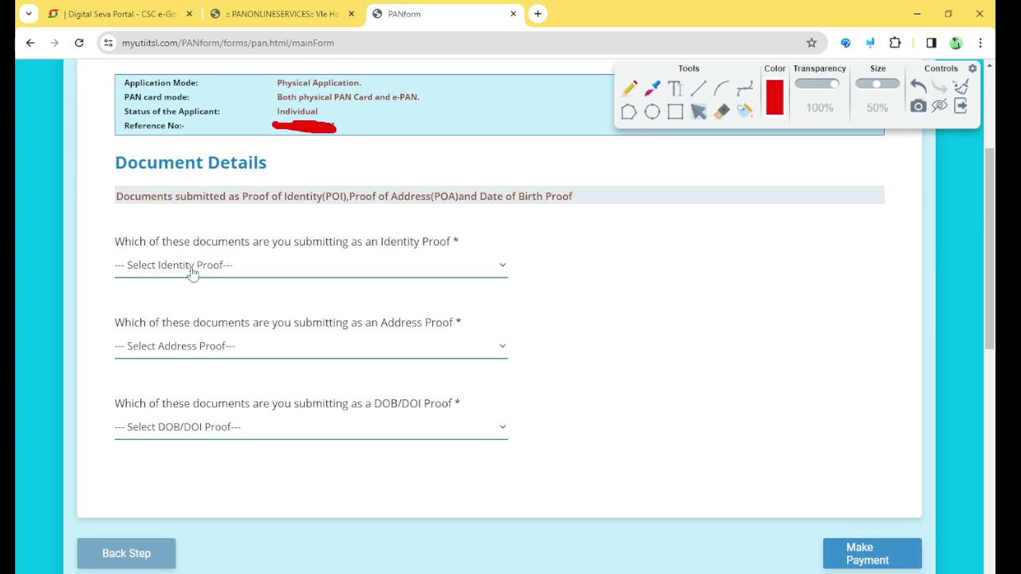
pyautogui.click(231, 275)
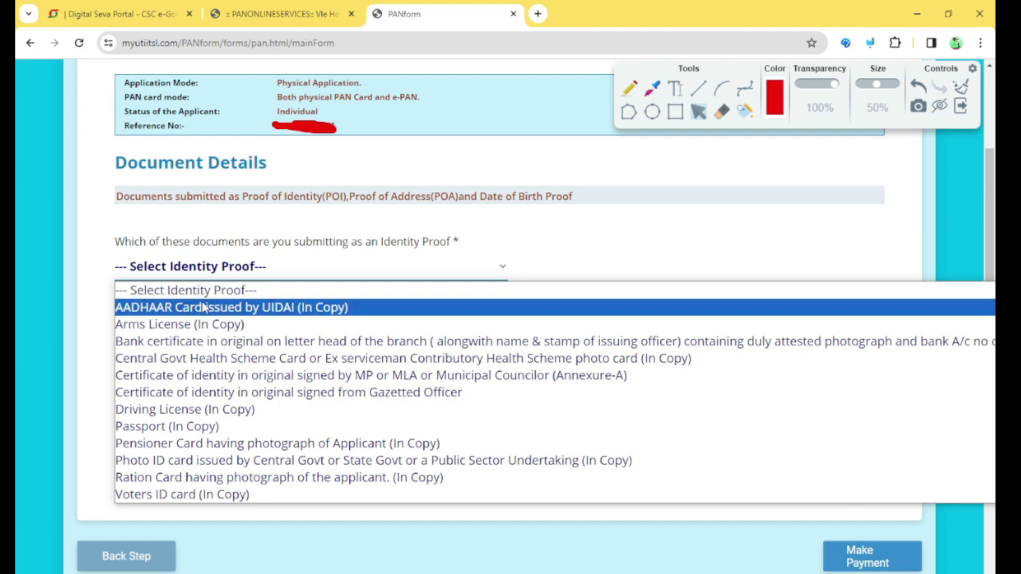
pyautogui.click(211, 308)
pyautogui.click(178, 351)
pyautogui.scroll(-1, 203, 56)
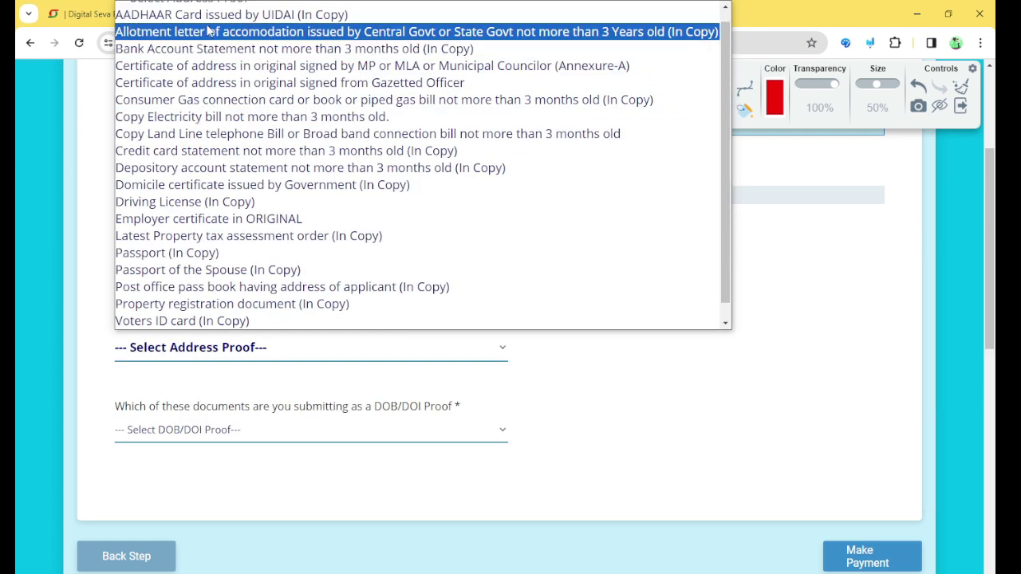
pyautogui.click(209, 16)
pyautogui.click(174, 430)
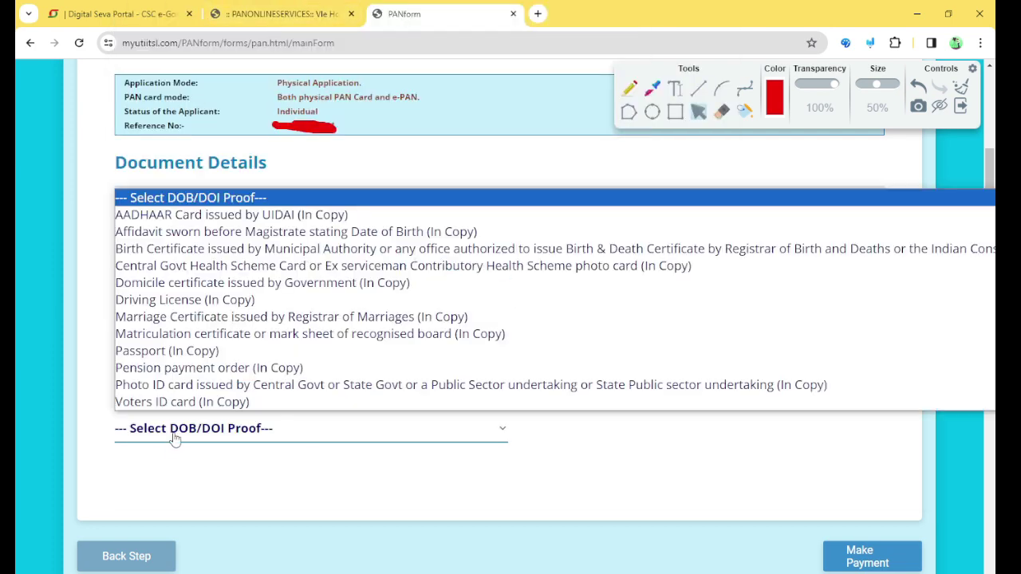
pyautogui.click(193, 214)
pyautogui.press('Tab')
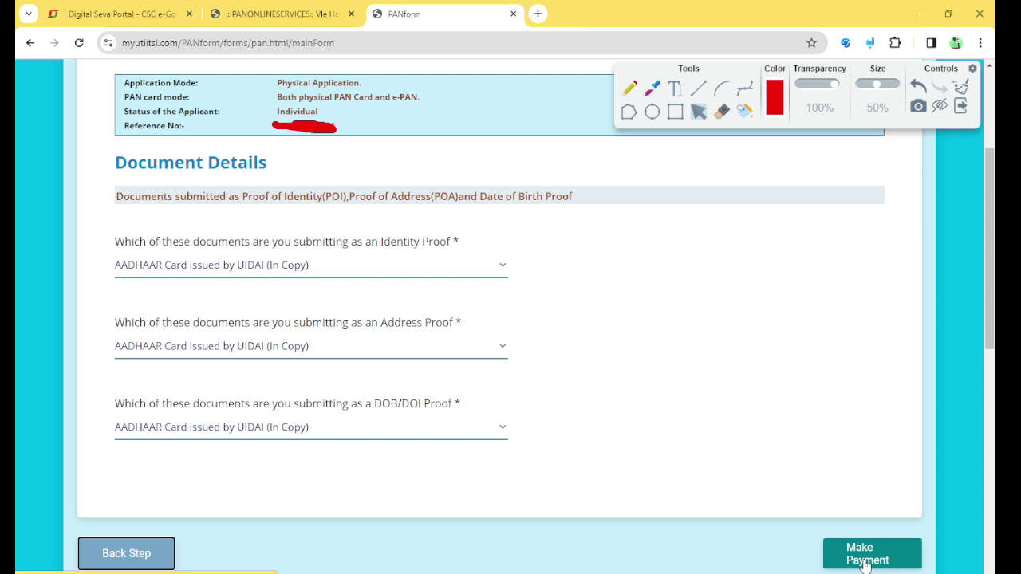
# Step: Proceed with the application payment and view the contact and parent details section
pyautogui.click(866, 558)
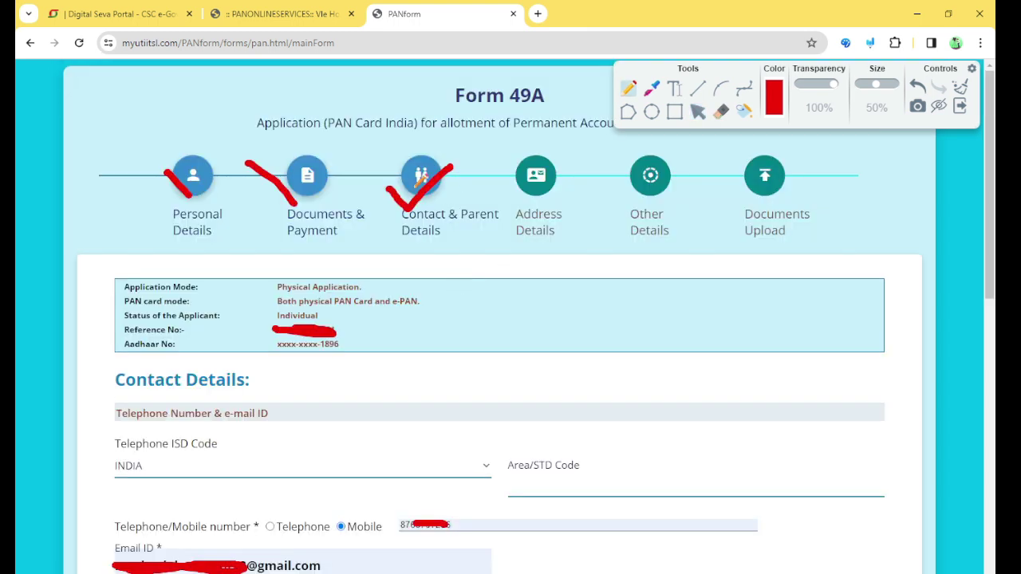
pyautogui.scroll(-4, 435, 196)
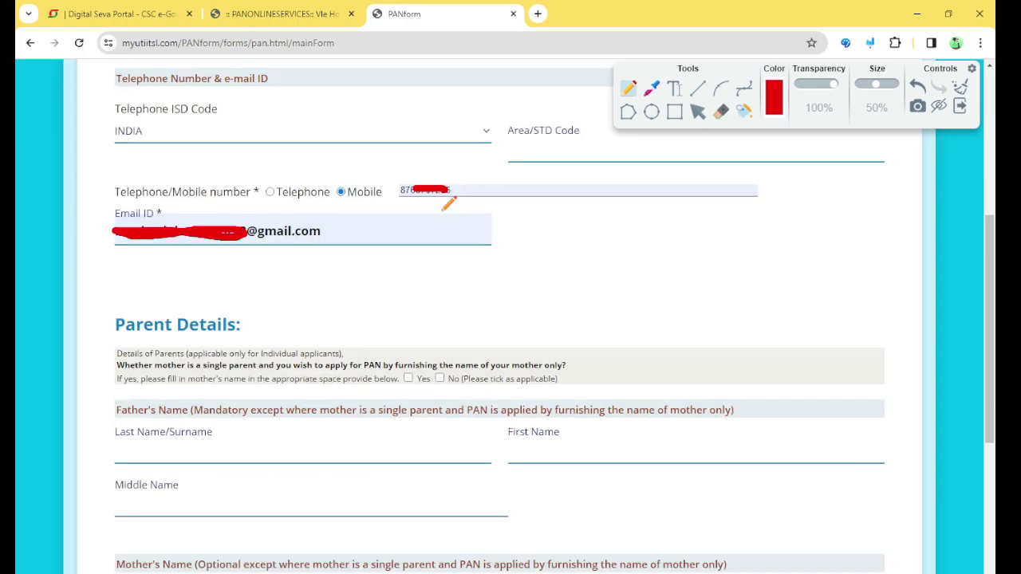
# Step: Tick the Contact Details heading, Telephone ISD Code, Mobile option, mobile number and Email ID in red
pyautogui.scroll(1, 263, 186)
pyautogui.moveTo(247, 103)
pyautogui.mouseDown()
pyautogui.moveTo(270, 121)
pyautogui.moveTo(286, 106)
pyautogui.mouseUp()
pyautogui.click(189, 192)
pyautogui.moveTo(193, 198); pyautogui.dragTo(257, 159)
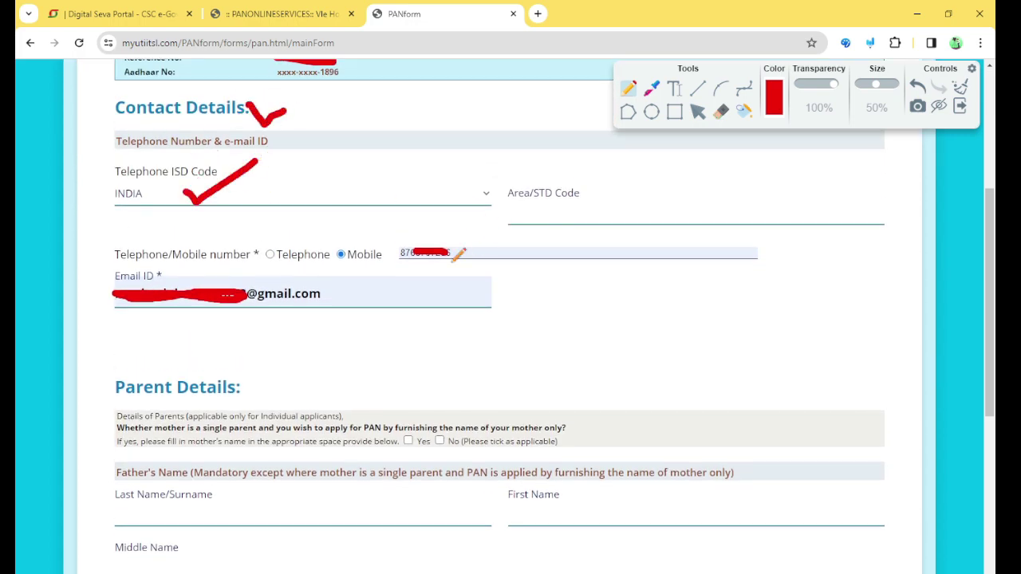
pyautogui.moveTo(350, 240); pyautogui.dragTo(375, 228)
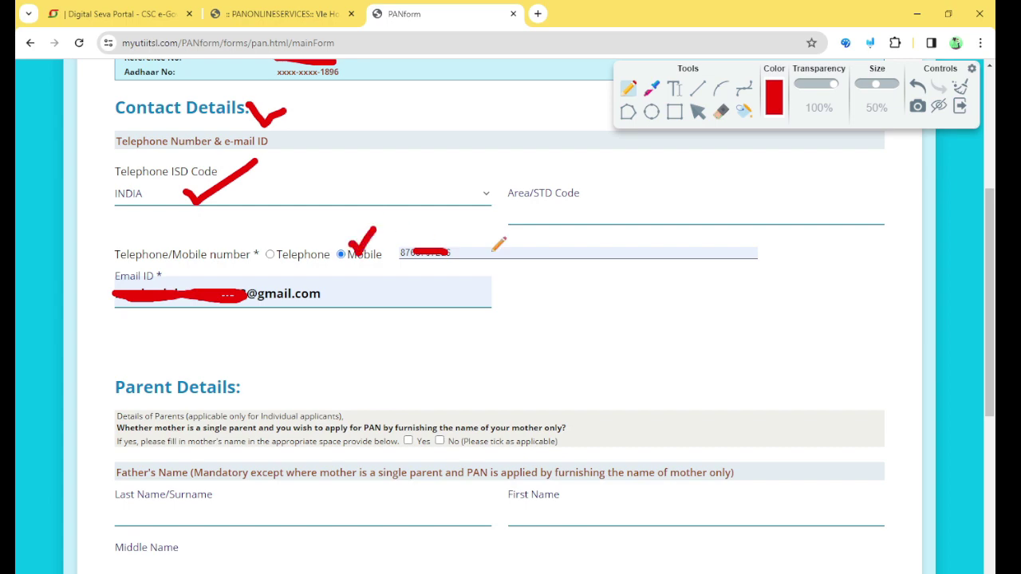
pyautogui.moveTo(469, 244)
pyautogui.mouseDown()
pyautogui.moveTo(482, 253)
pyautogui.moveTo(520, 232)
pyautogui.mouseUp()
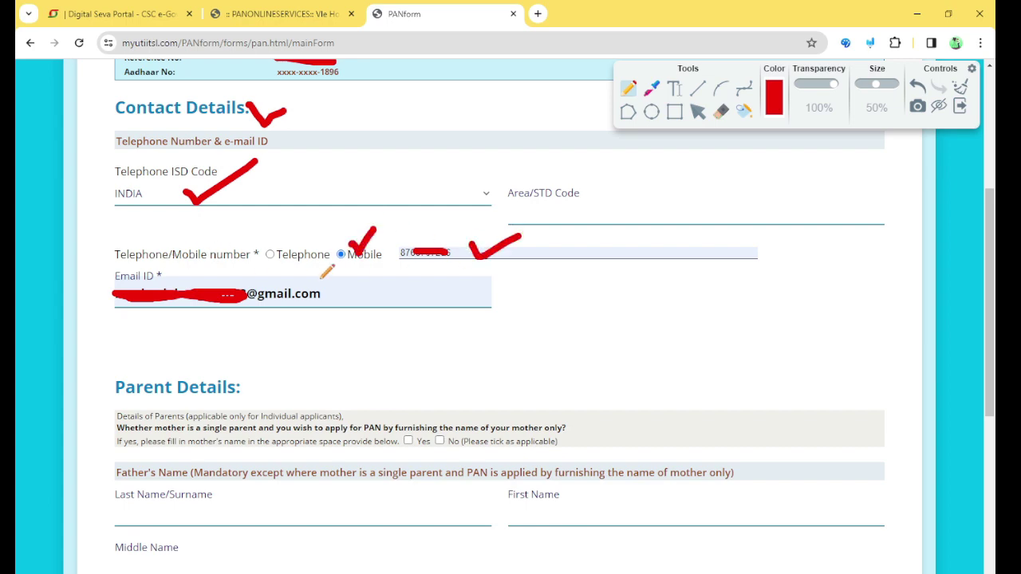
pyautogui.moveTo(322, 279)
pyautogui.mouseDown()
pyautogui.moveTo(343, 316)
pyautogui.moveTo(378, 294)
pyautogui.mouseUp()
# Step: Mark both single-parent options in red, answer No and go through the father's first and middle name fields
pyautogui.scroll(-3, 381, 290)
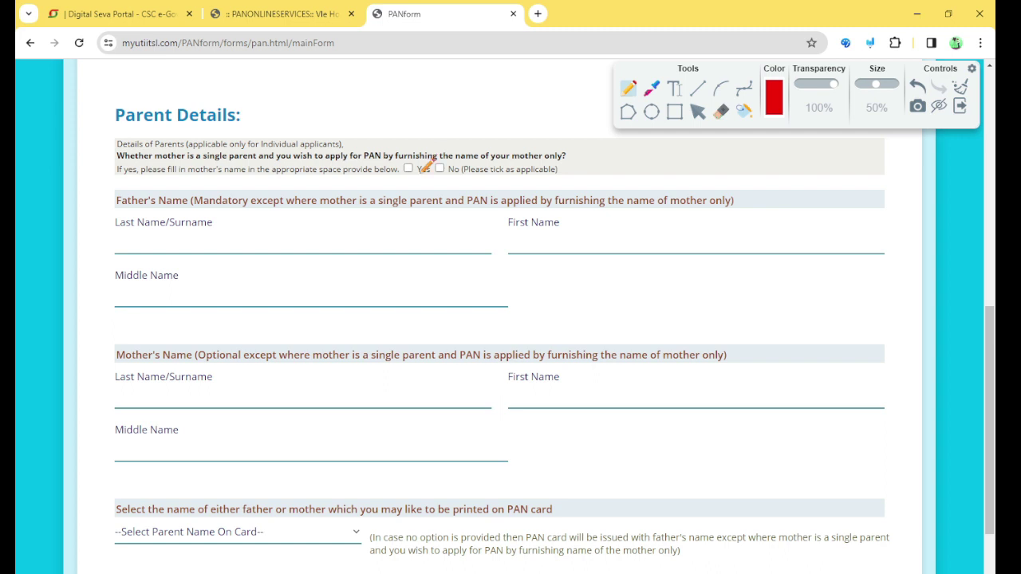
pyautogui.moveTo(440, 159)
pyautogui.mouseDown()
pyautogui.moveTo(449, 167)
pyautogui.moveTo(462, 152)
pyautogui.mouseUp()
pyautogui.moveTo(391, 153)
pyautogui.mouseDown()
pyautogui.moveTo(399, 164)
pyautogui.moveTo(415, 147)
pyautogui.mouseUp()
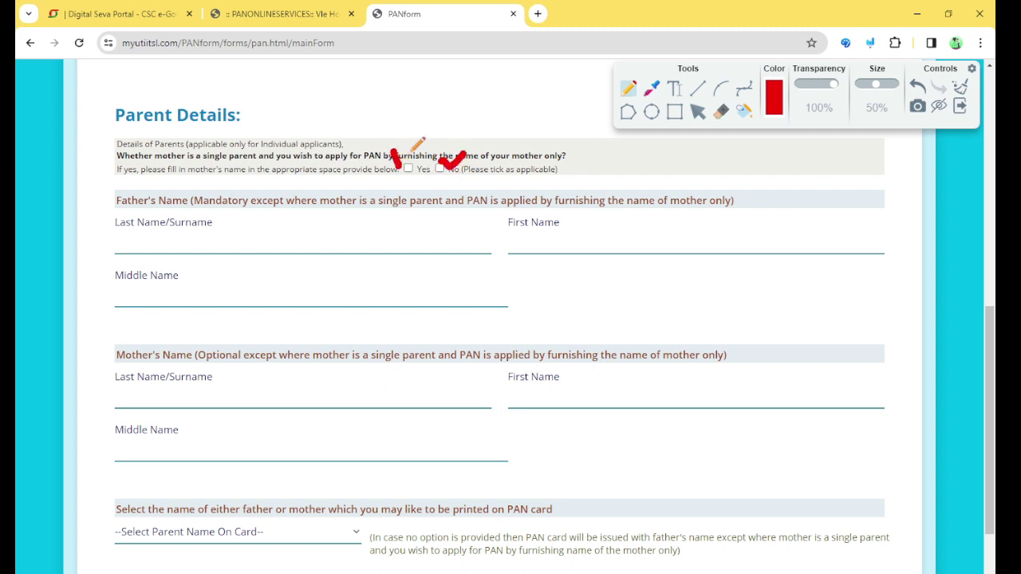
pyautogui.click(698, 113)
pyautogui.click(439, 170)
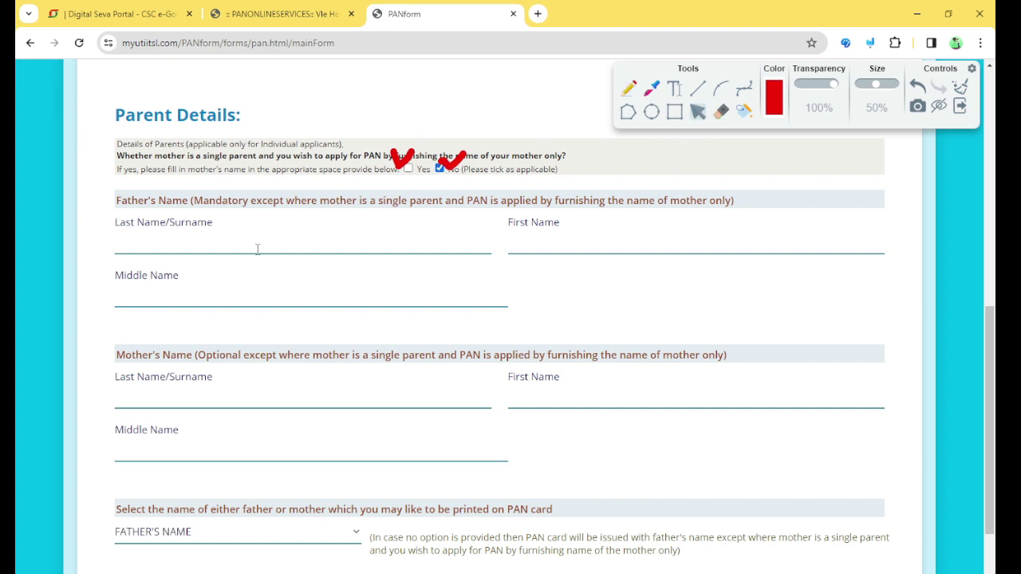
pyautogui.click(578, 241)
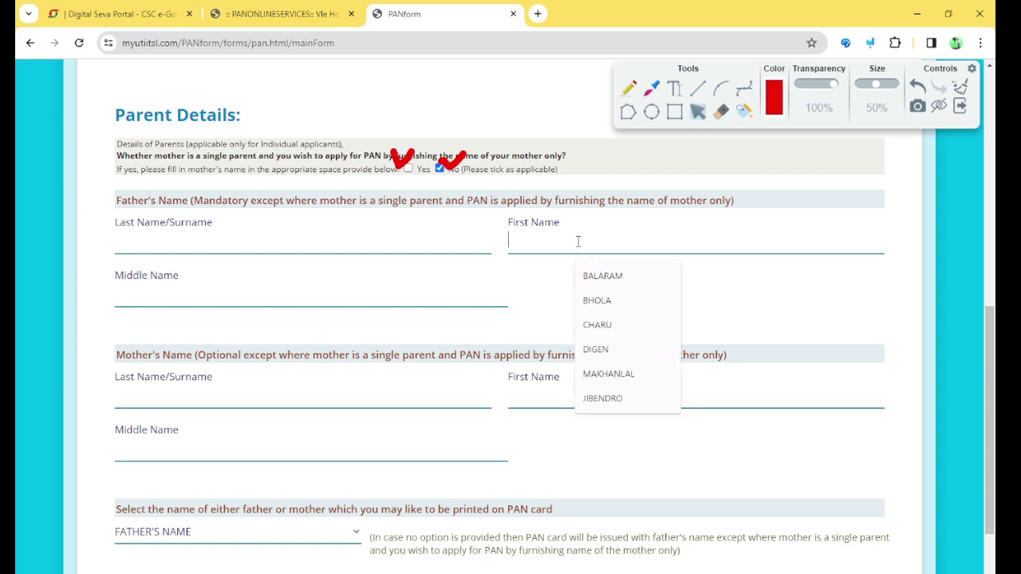
pyautogui.click(188, 297)
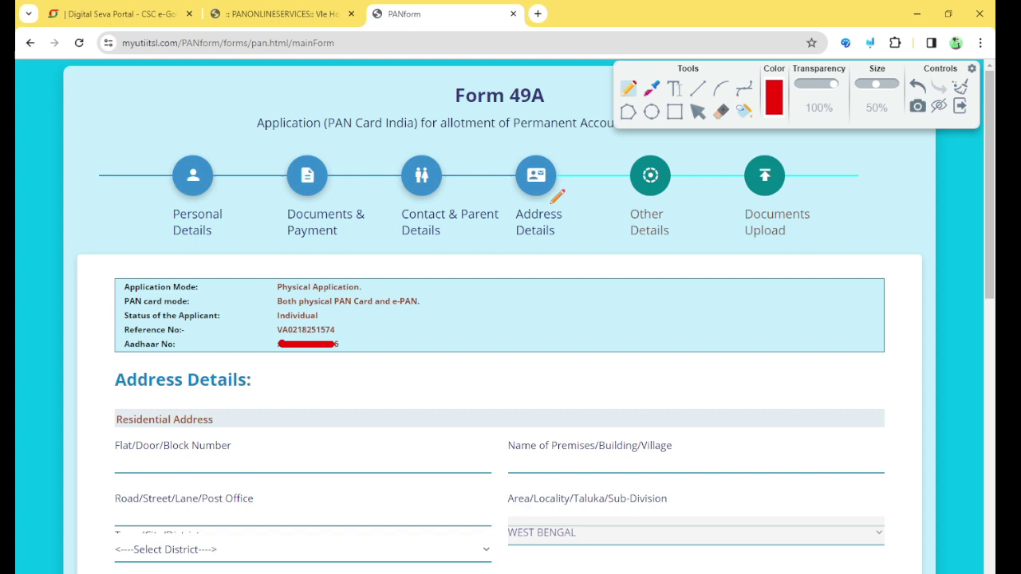
# Step: Tick the Address Details stage and every residential address field in red, underlining Flat/Door/Block Number
pyautogui.moveTo(549, 199)
pyautogui.mouseDown()
pyautogui.moveTo(568, 216)
pyautogui.moveTo(597, 194)
pyautogui.mouseUp()
pyautogui.scroll(-3, 594, 198)
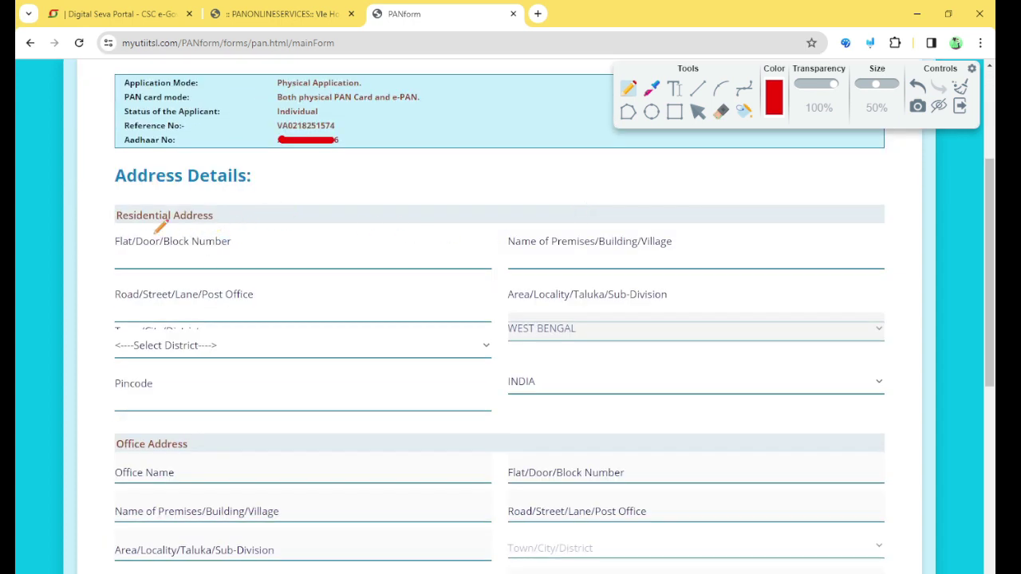
pyautogui.moveTo(115, 247); pyautogui.dragTo(285, 257)
pyautogui.moveTo(675, 250); pyautogui.dragTo(719, 225)
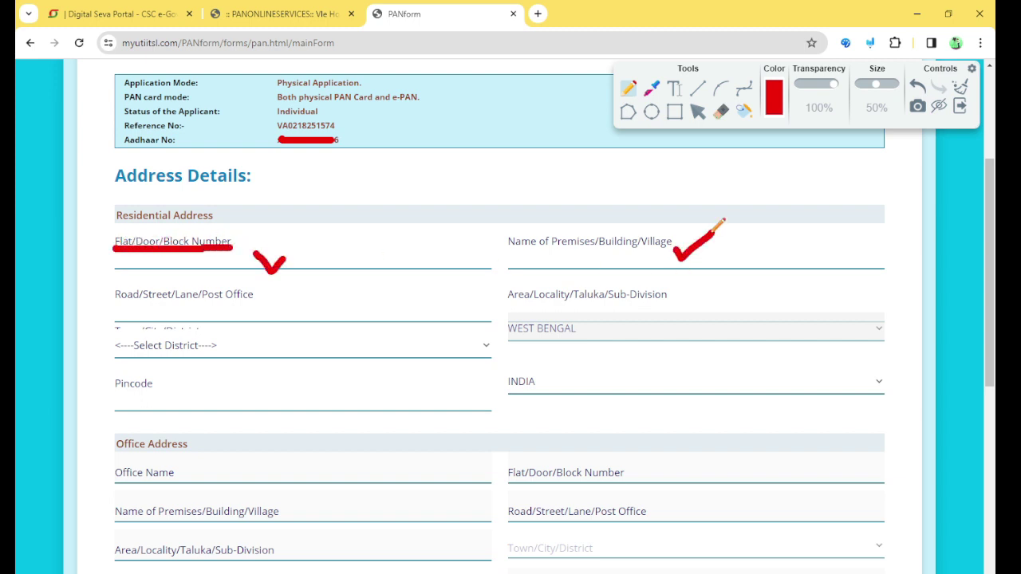
pyautogui.moveTo(238, 306)
pyautogui.mouseDown()
pyautogui.moveTo(255, 316)
pyautogui.moveTo(298, 295)
pyautogui.mouseUp()
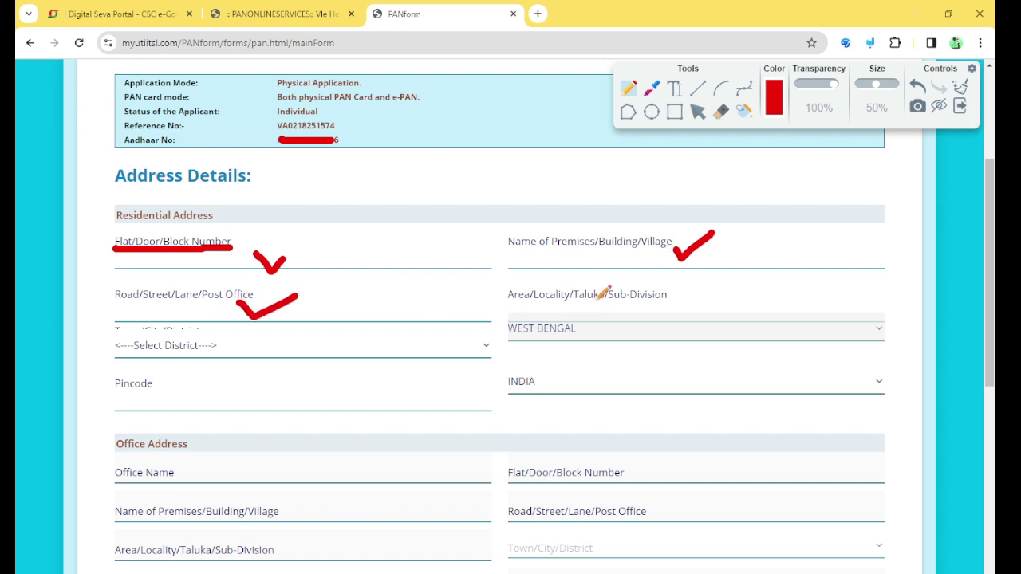
pyautogui.moveTo(594, 298); pyautogui.dragTo(616, 302)
pyautogui.moveTo(200, 342)
pyautogui.mouseDown()
pyautogui.moveTo(215, 358)
pyautogui.moveTo(263, 320)
pyautogui.mouseUp()
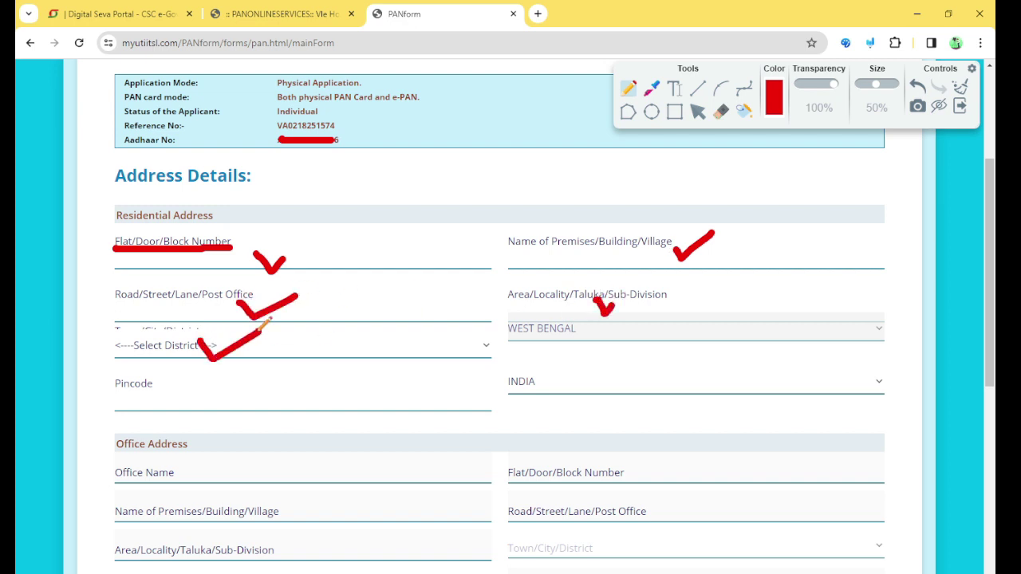
pyautogui.moveTo(578, 334)
pyautogui.mouseDown()
pyautogui.moveTo(600, 345)
pyautogui.moveTo(642, 320)
pyautogui.mouseUp()
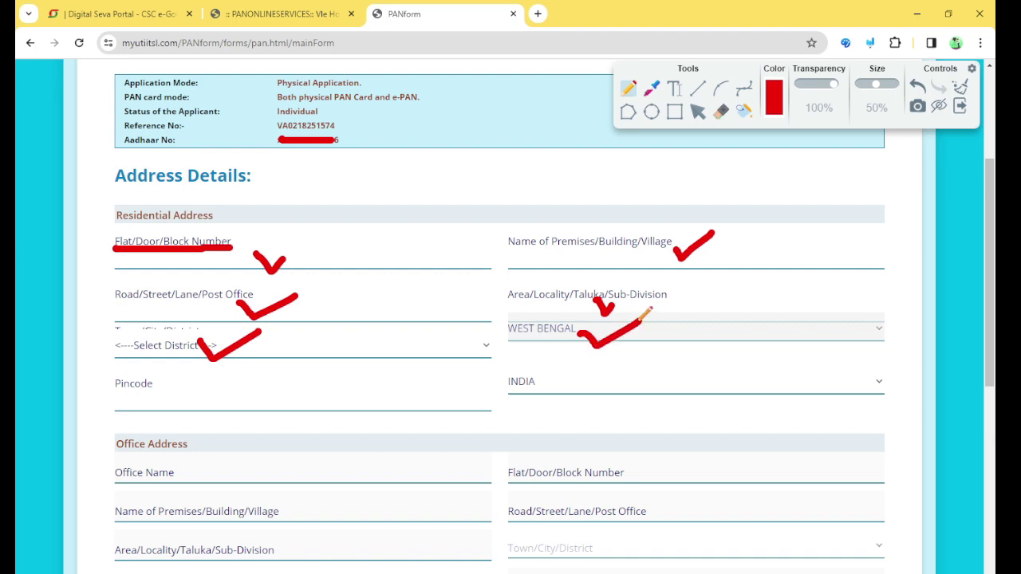
pyautogui.moveTo(284, 385)
pyautogui.mouseDown()
pyautogui.moveTo(307, 392)
pyautogui.moveTo(340, 376)
pyautogui.mouseUp()
pyautogui.moveTo(563, 369)
pyautogui.mouseDown()
pyautogui.moveTo(581, 394)
pyautogui.moveTo(646, 359)
pyautogui.mouseUp()
# Step: Tick and underline No Income as the source of income and mark Next Step in red
pyautogui.scroll(-3, 642, 360)
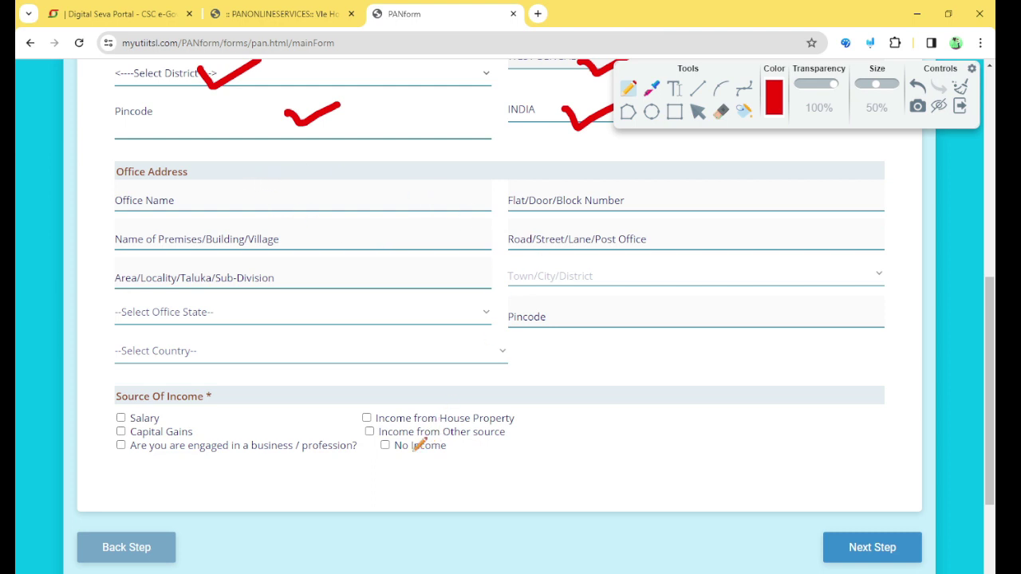
pyautogui.moveTo(449, 447)
pyautogui.mouseDown()
pyautogui.moveTo(459, 457)
pyautogui.moveTo(489, 437)
pyautogui.mouseUp()
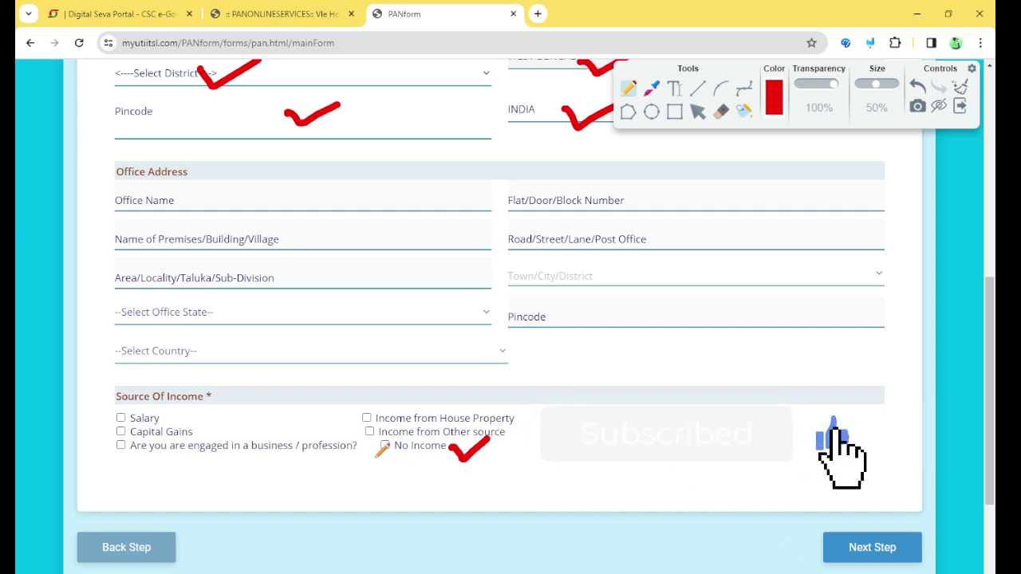
pyautogui.moveTo(372, 459); pyautogui.dragTo(435, 460)
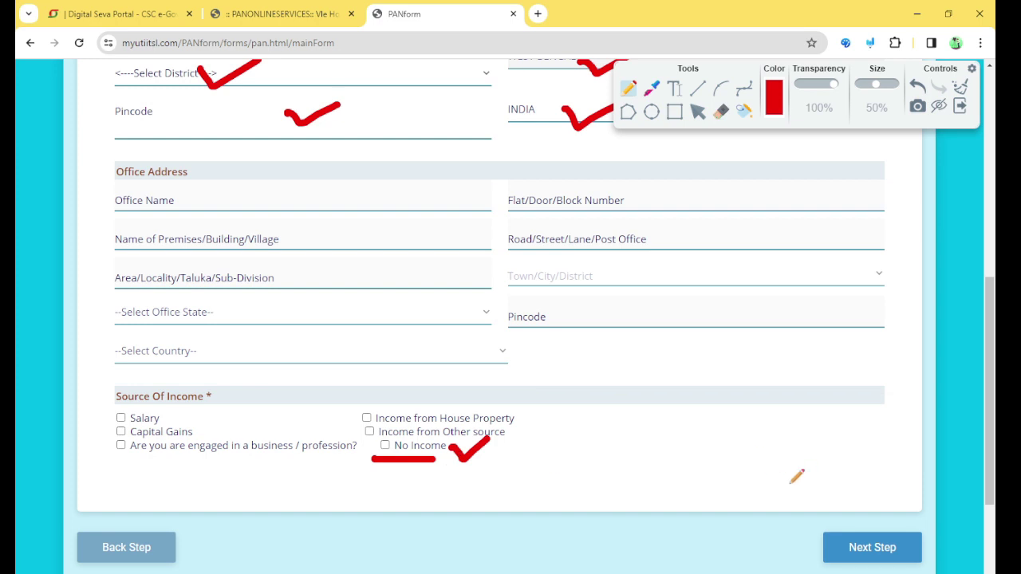
pyautogui.moveTo(837, 519)
pyautogui.mouseDown()
pyautogui.moveTo(865, 526)
pyautogui.moveTo(898, 504)
pyautogui.mouseUp()
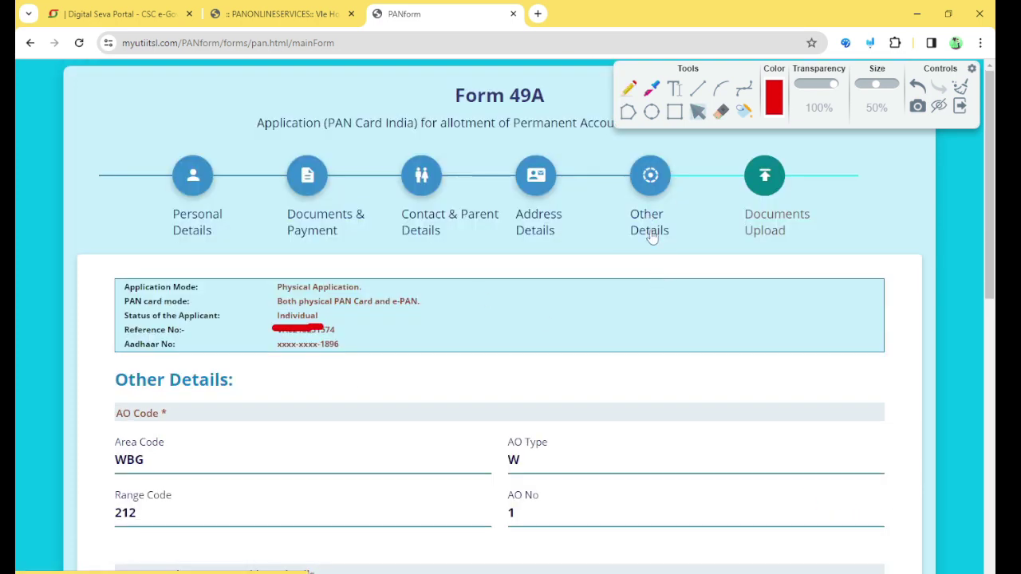
# Step: Review the AO code and representative assessee fields and set the declaration capacity to REPRESENTATIVE ASSESSEE
pyautogui.scroll(-2, 234, 241)
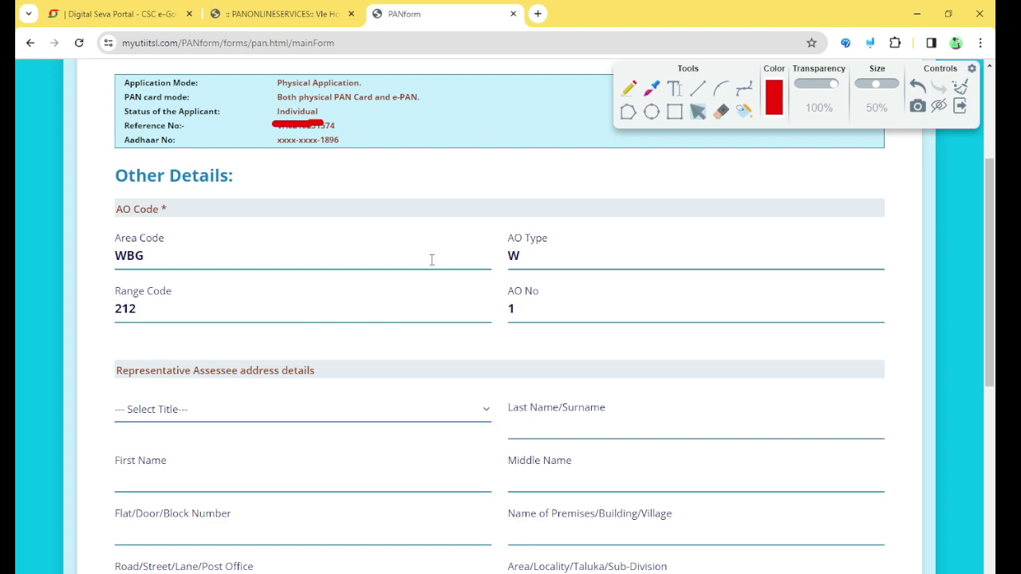
pyautogui.scroll(-3, 432, 260)
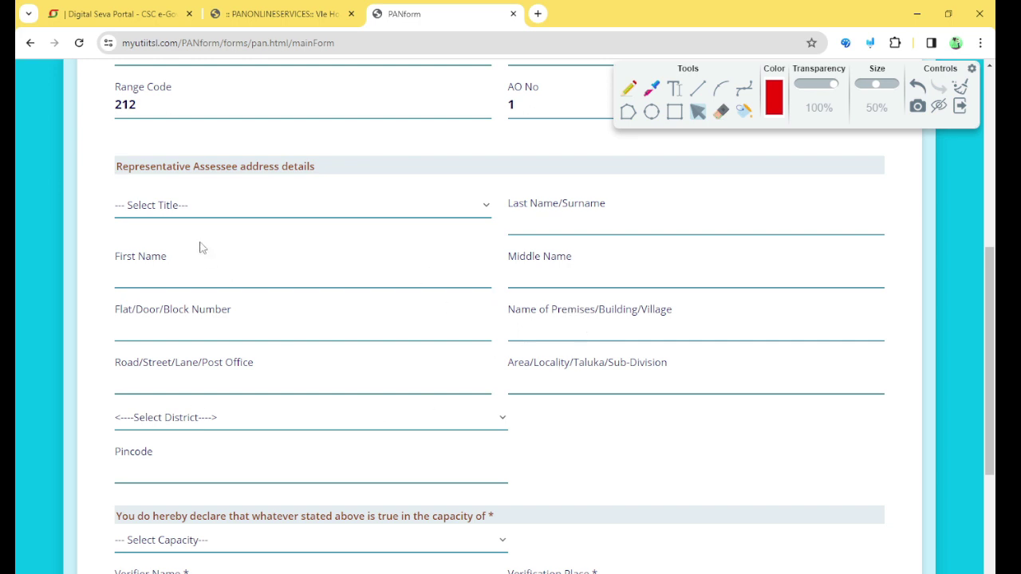
pyautogui.scroll(-3, 526, 389)
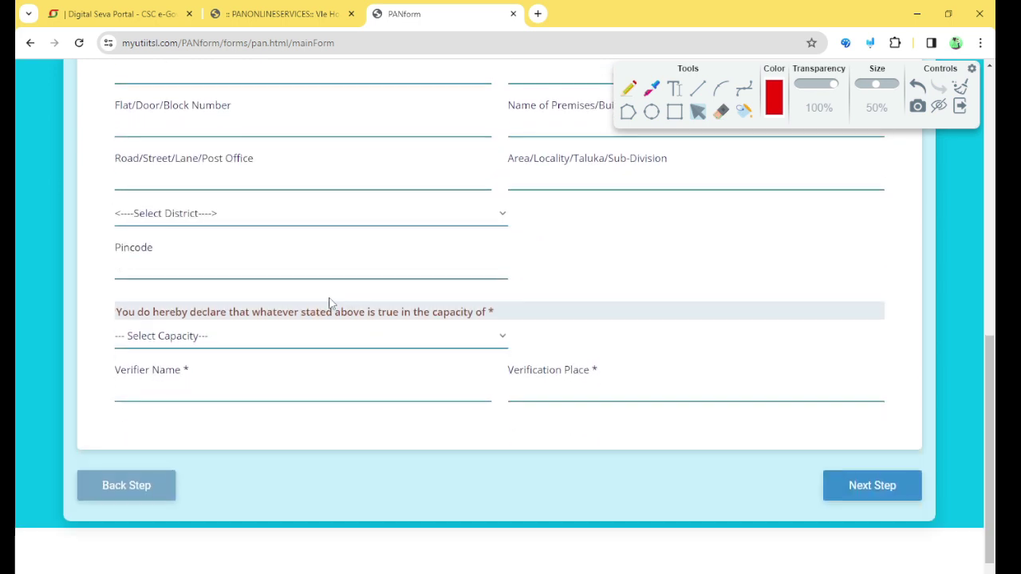
pyautogui.click(239, 337)
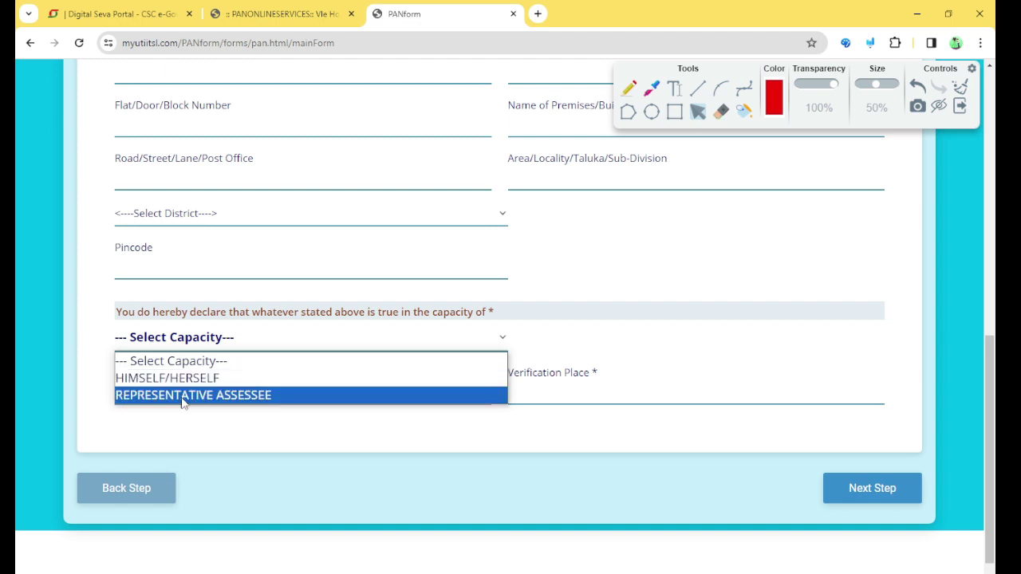
pyautogui.click(258, 398)
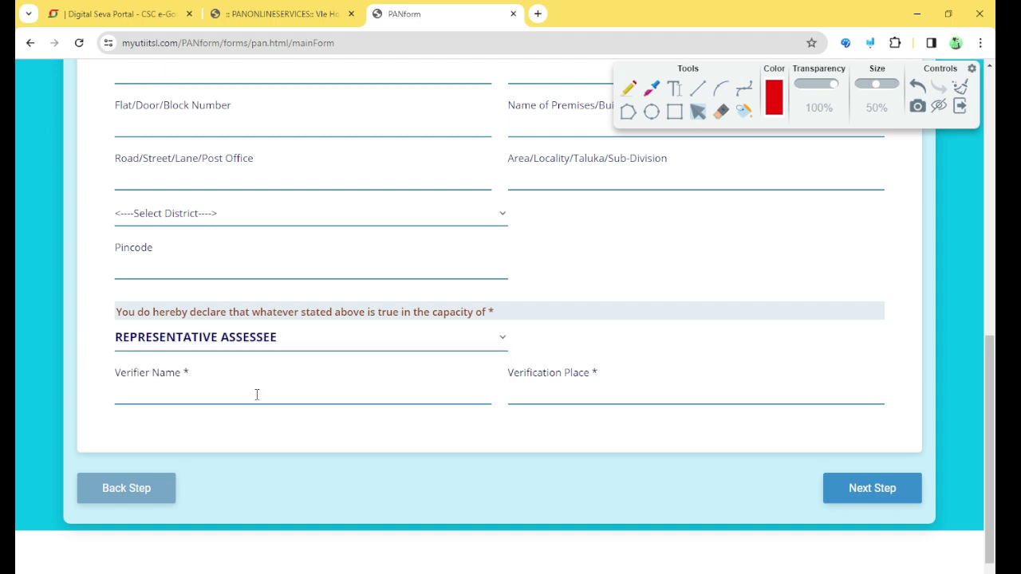
# Step: Point out the Verifier Name field without filling it and advance to the Documents Upload stage
pyautogui.click(154, 394)
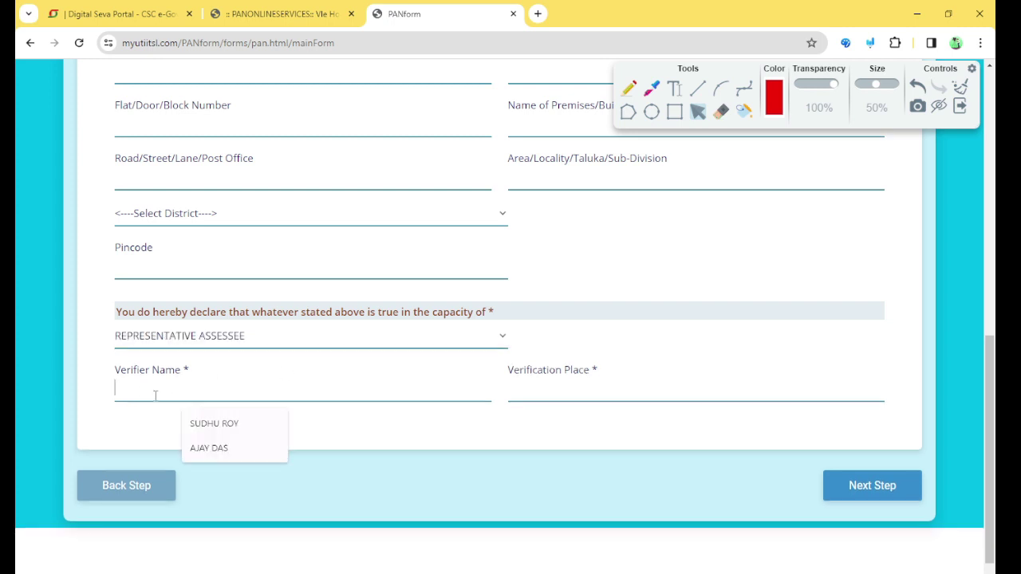
pyautogui.click(439, 435)
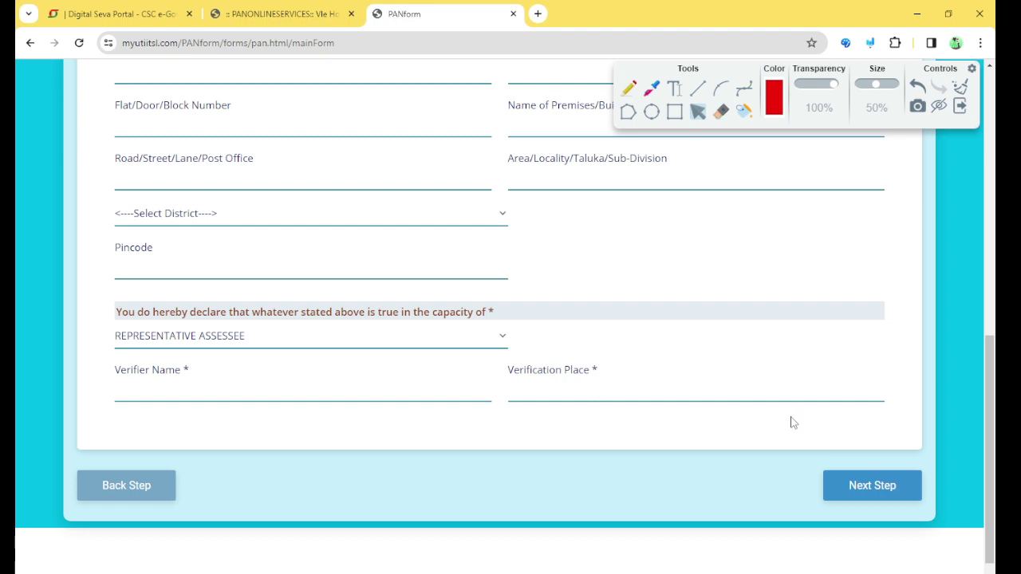
pyautogui.click(861, 485)
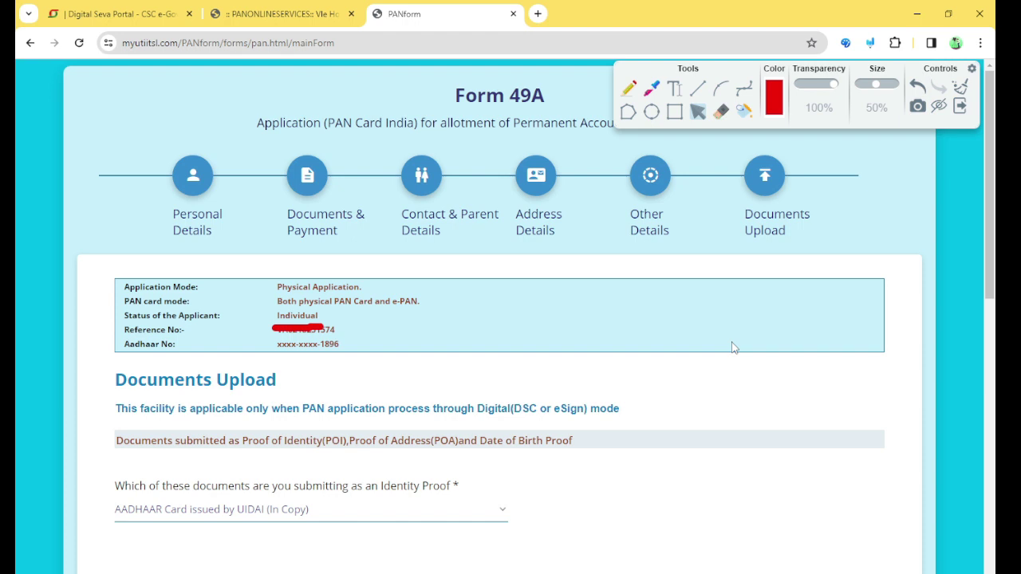
# Step: Submit the application after reviewing the document proofs and download the Form 49A PDF from the acknowledgment receipt
pyautogui.scroll(-2, 558, 394)
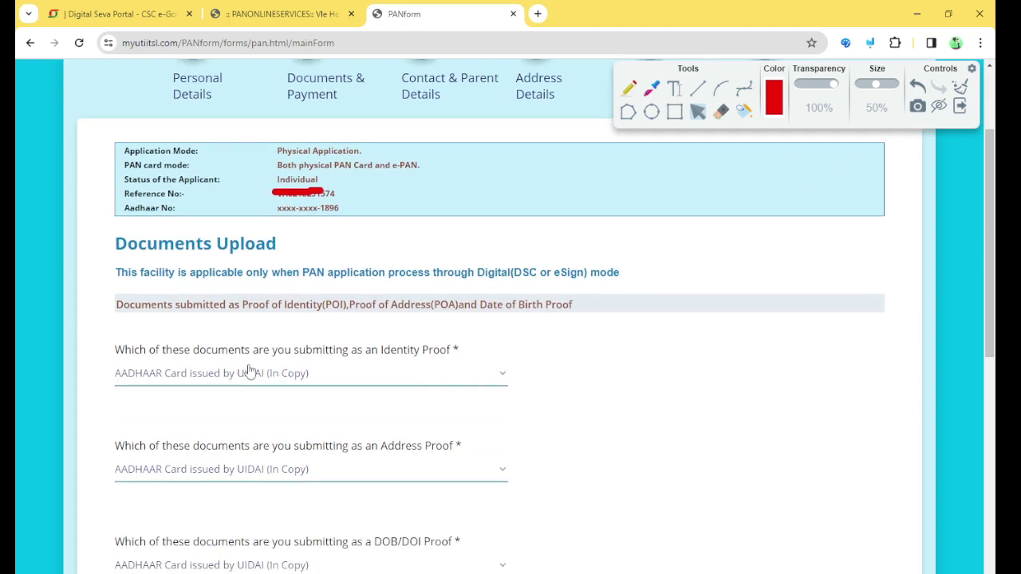
pyautogui.scroll(-2, 250, 372)
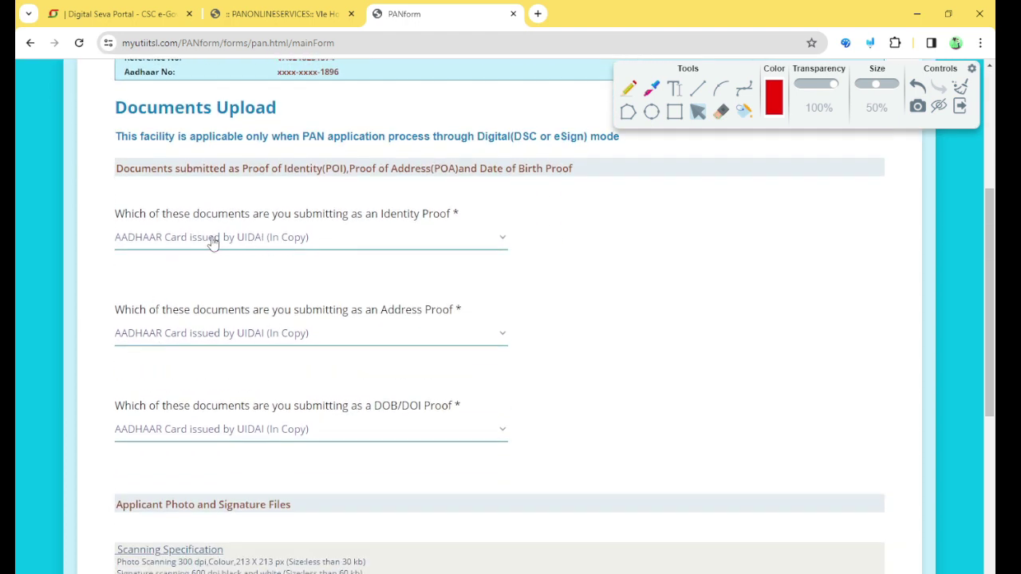
pyautogui.scroll(-4, 298, 411)
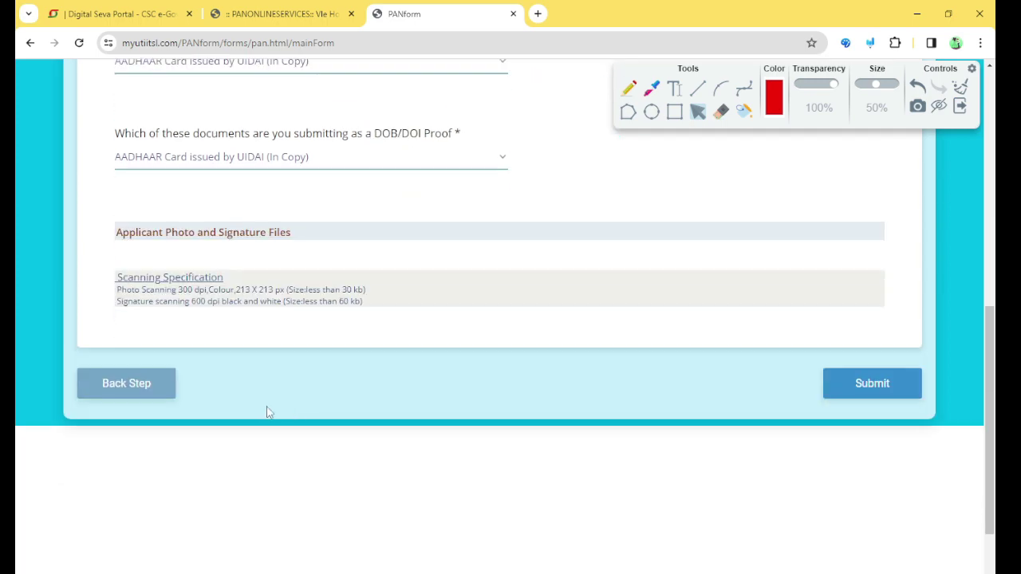
pyautogui.click(868, 391)
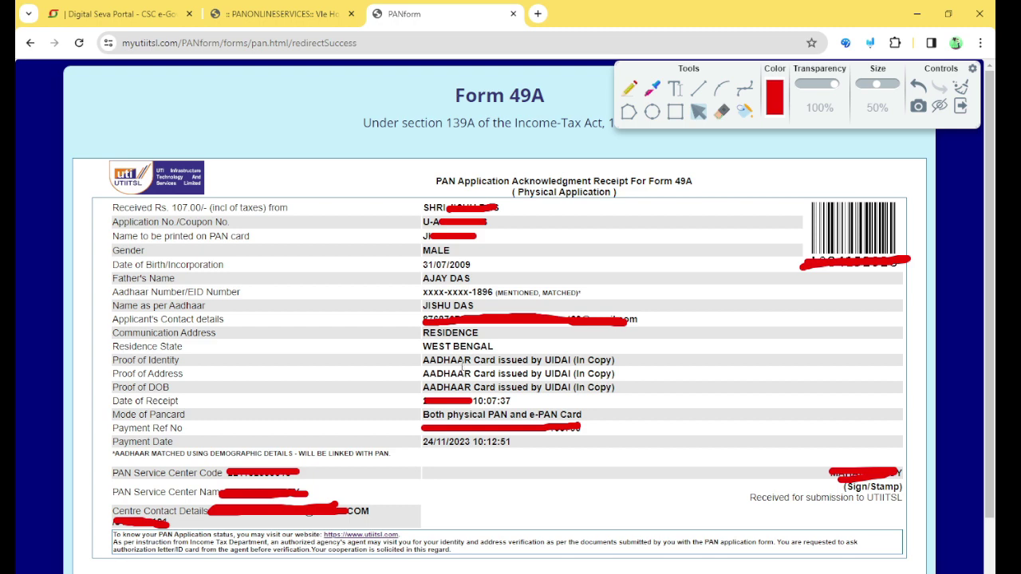
pyautogui.scroll(-1, 462, 365)
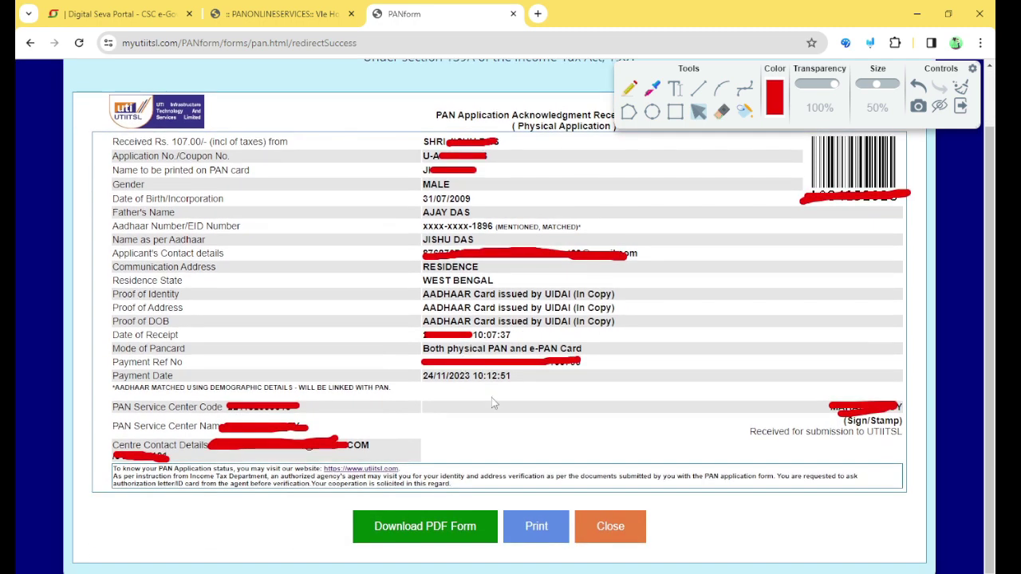
pyautogui.click(430, 533)
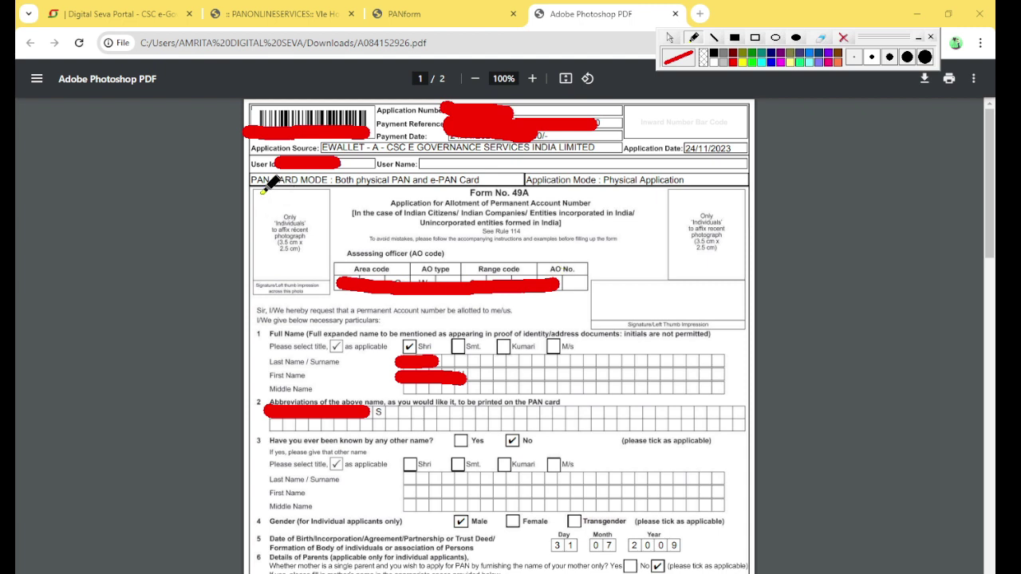
# Step: Circle both photograph boxes on the PDF form in red and draw signature-like strokes across the left box's edge
pyautogui.moveTo(270, 190)
pyautogui.mouseDown()
pyautogui.moveTo(262, 232)
pyautogui.moveTo(295, 282)
pyautogui.moveTo(247, 192)
pyautogui.mouseUp()
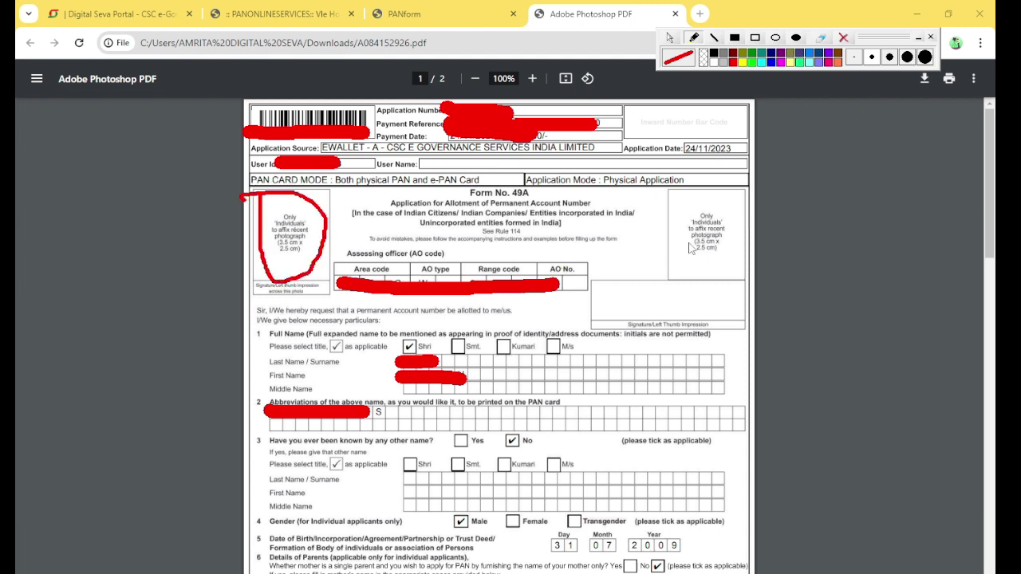
pyautogui.moveTo(713, 194)
pyautogui.mouseDown()
pyautogui.moveTo(690, 205)
pyautogui.moveTo(738, 253)
pyautogui.moveTo(710, 190)
pyautogui.mouseUp()
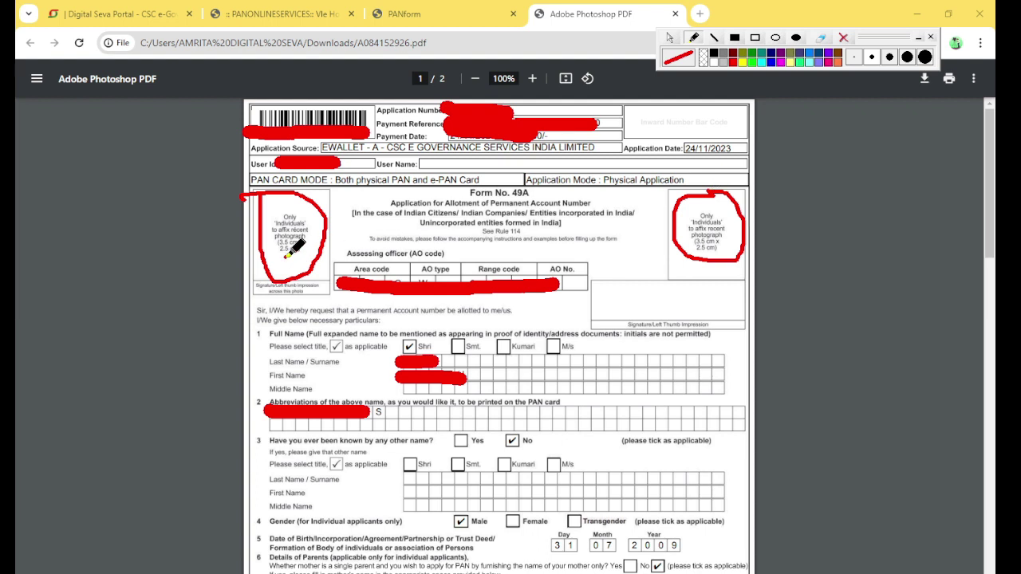
pyautogui.moveTo(287, 254); pyautogui.dragTo(358, 248)
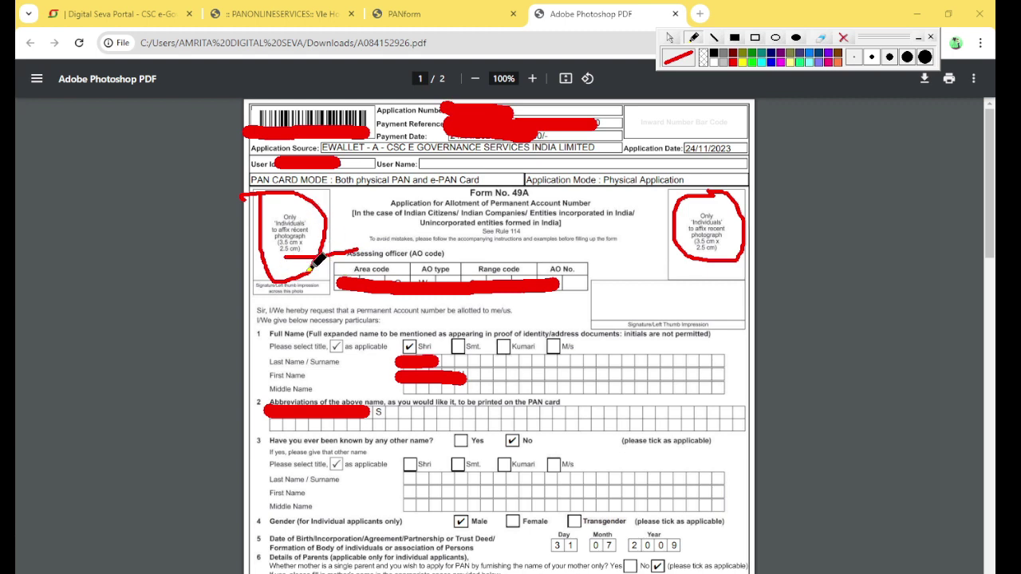
pyautogui.moveTo(315, 271); pyautogui.dragTo(365, 242)
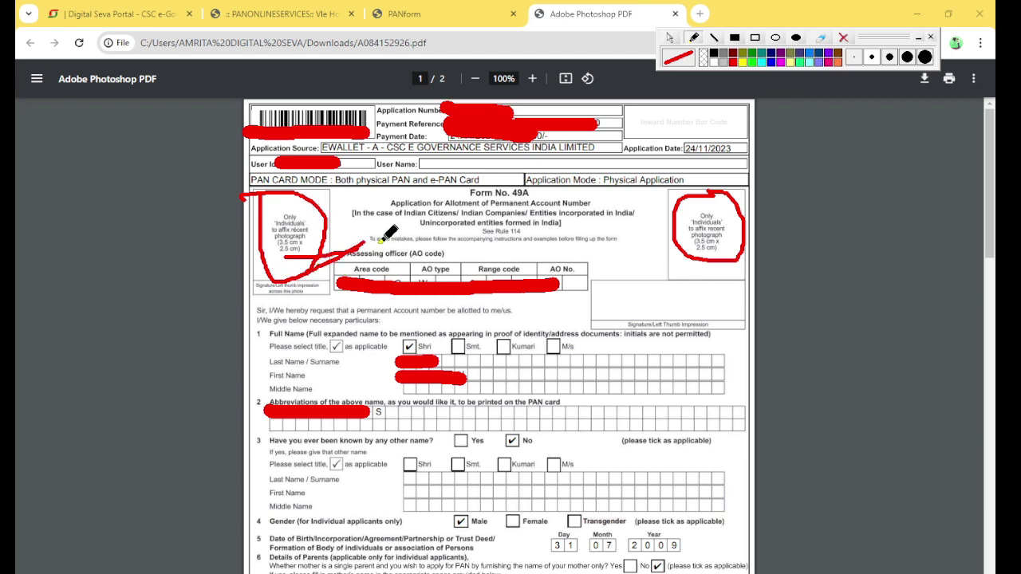
# Step: Outline in red the signature/thumb impression box on page 1 of the PDF form and mark the applicant's signature box on page 2
pyautogui.moveTo(609, 291)
pyautogui.mouseDown()
pyautogui.moveTo(710, 292)
pyautogui.moveTo(714, 309)
pyautogui.moveTo(607, 313)
pyautogui.moveTo(607, 291)
pyautogui.mouseUp()
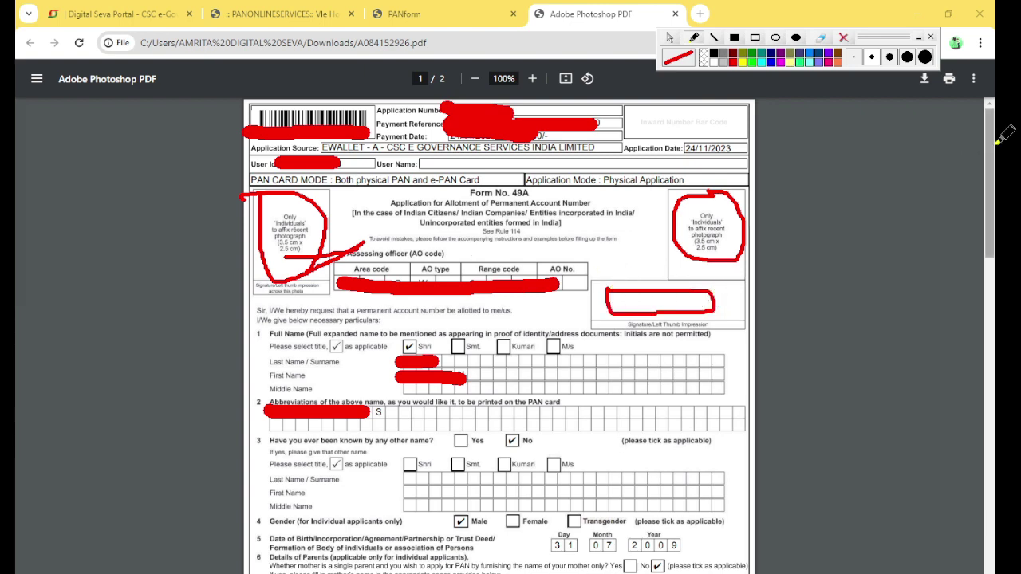
pyautogui.moveTo(997, 142); pyautogui.dragTo(993, 479)
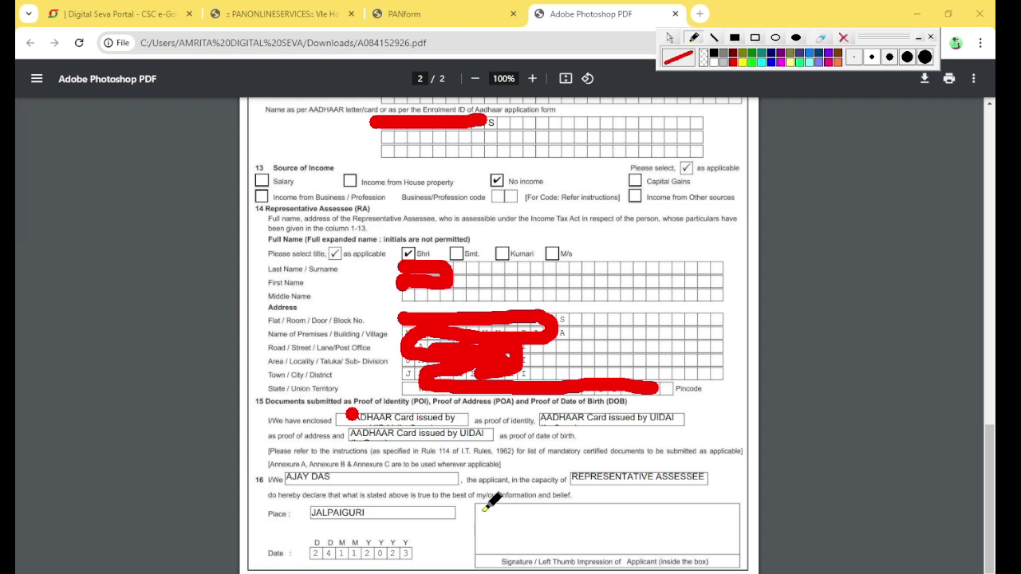
pyautogui.moveTo(481, 511)
pyautogui.mouseDown()
pyautogui.moveTo(722, 515)
pyautogui.moveTo(692, 541)
pyautogui.moveTo(538, 543)
pyautogui.moveTo(531, 511)
pyautogui.moveTo(561, 535)
pyautogui.moveTo(590, 519)
pyautogui.mouseUp()
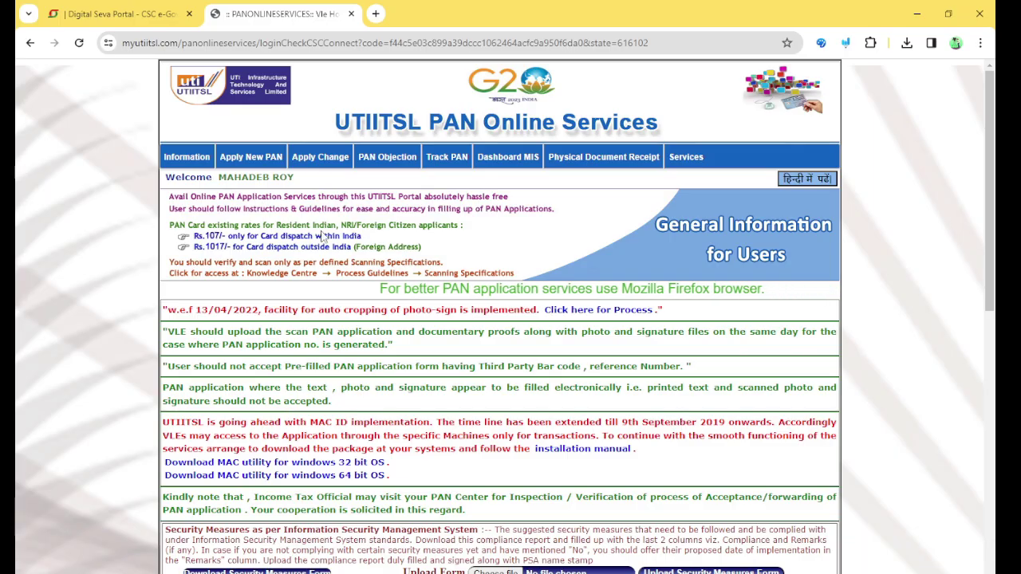
# Step: Open the new PAN document upload list, choose Crop And Upload for the application, and upload its scanned PDF for cropping
pyautogui.moveTo(606, 158)
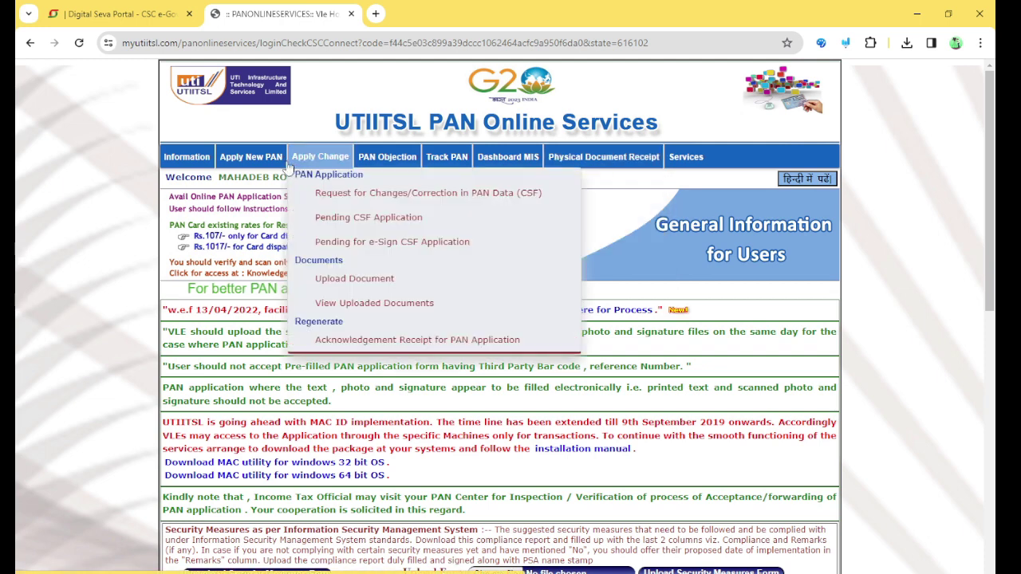
pyautogui.moveTo(249, 159)
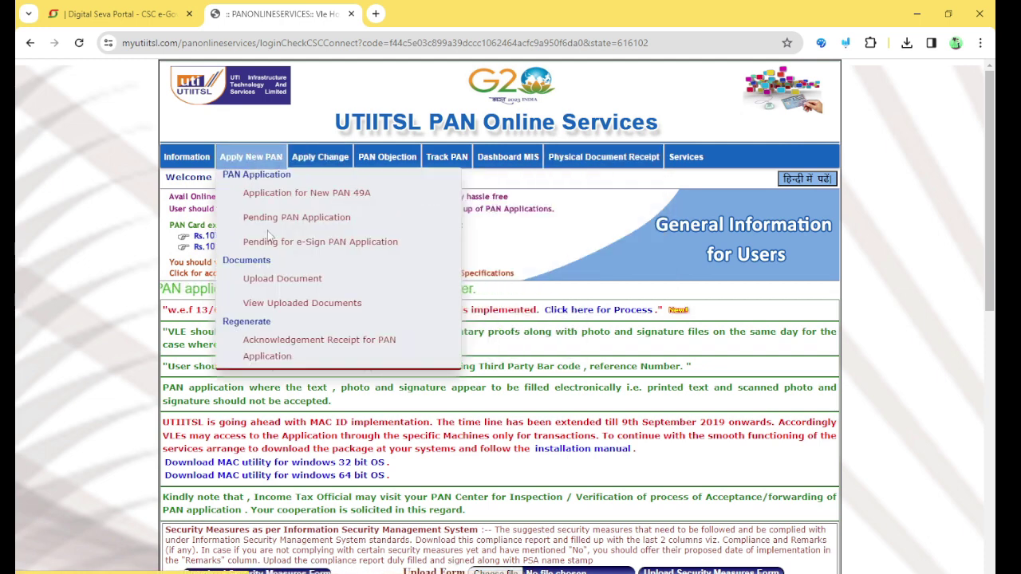
pyautogui.click(293, 281)
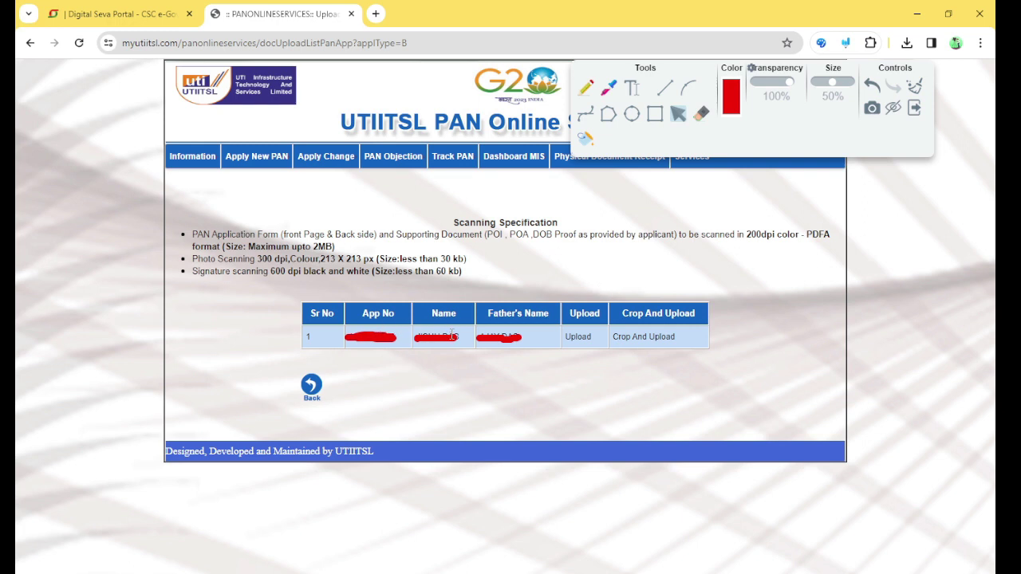
pyautogui.click(644, 338)
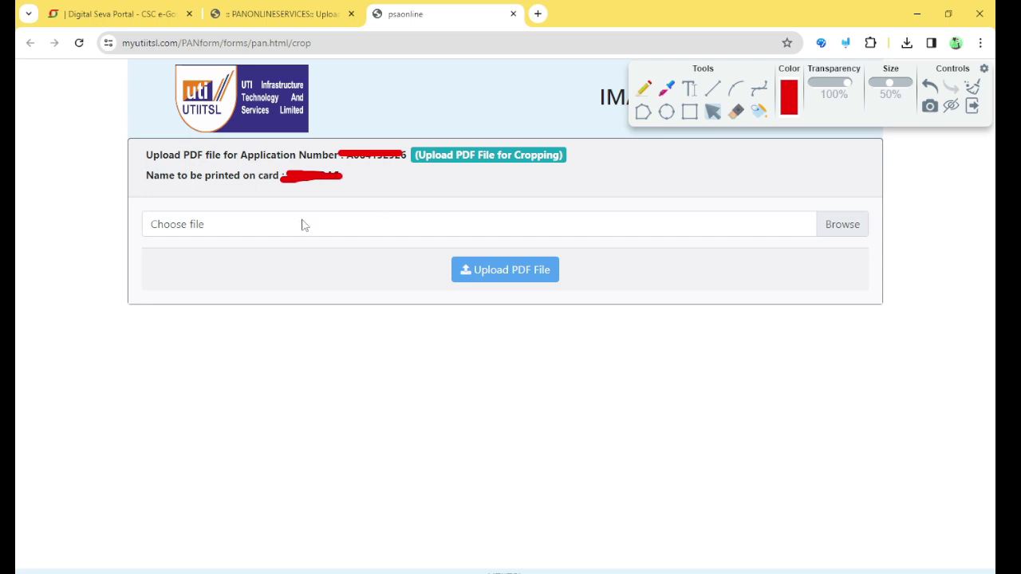
pyautogui.click(835, 228)
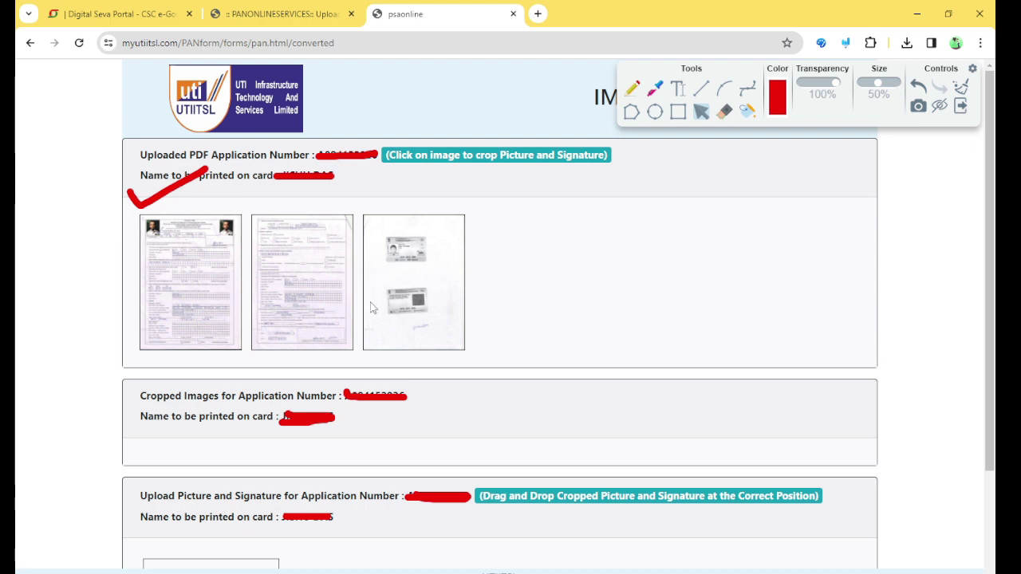
# Step: Crop the handwritten signature from the applicant's signature box on the second page of the uploaded PDF
pyautogui.click(305, 303)
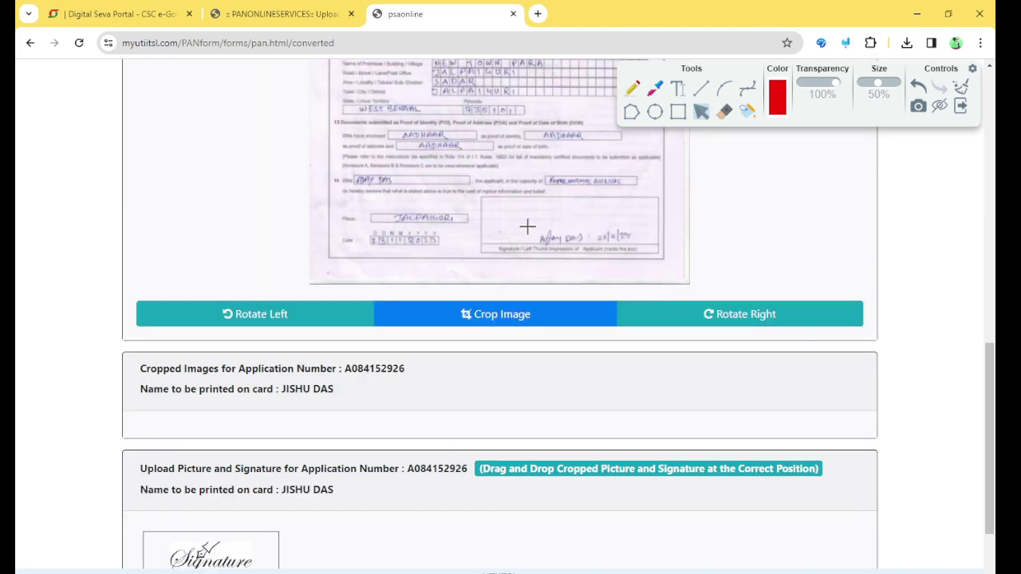
pyautogui.moveTo(526, 218)
pyautogui.mouseDown()
pyautogui.moveTo(594, 251)
pyautogui.moveTo(568, 229)
pyautogui.mouseUp()
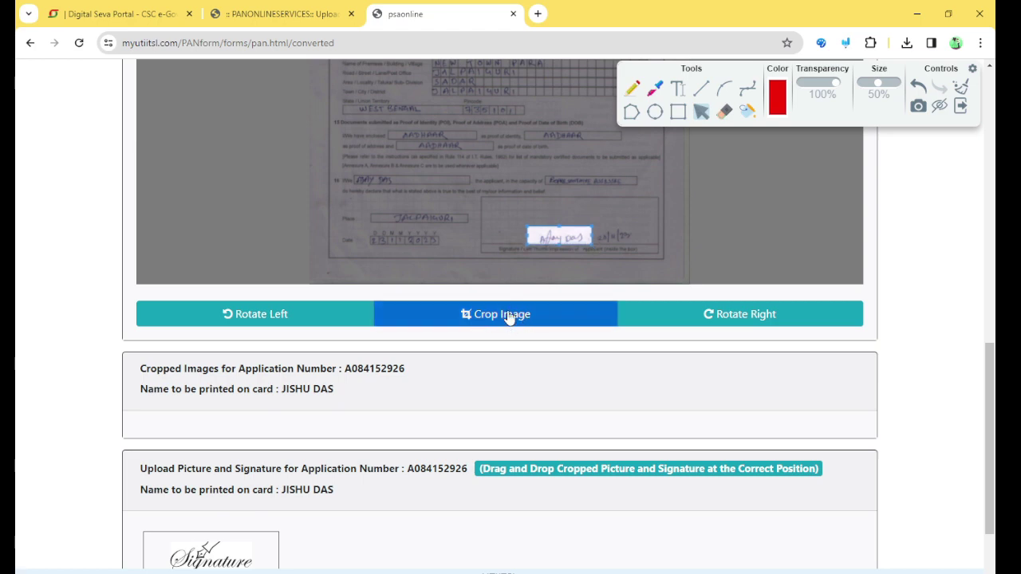
pyautogui.click(509, 316)
# Step: Place the cropped signature in the signature placeholder and upload it for the application
pyautogui.scroll(-2, 508, 314)
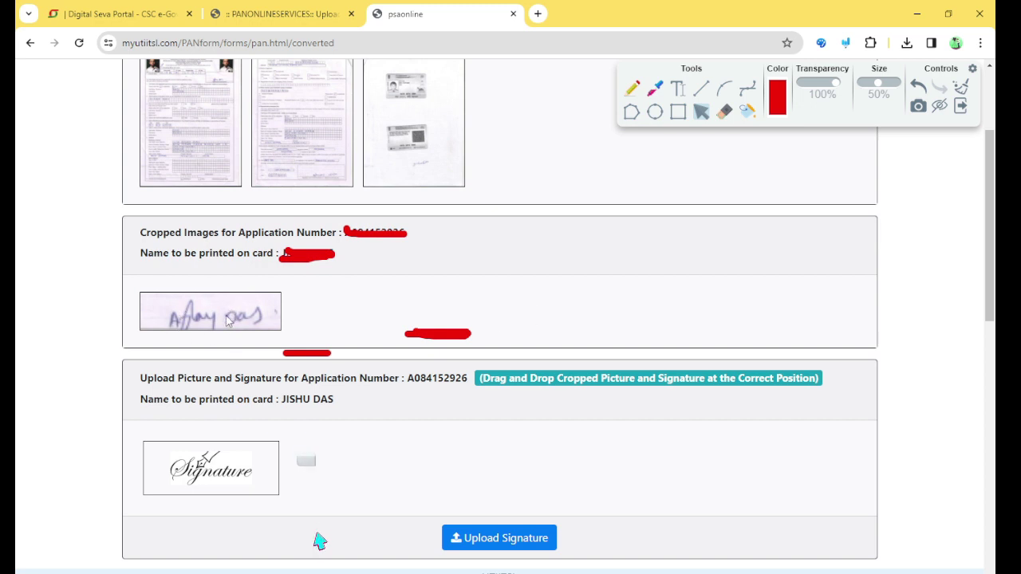
pyautogui.moveTo(227, 319); pyautogui.dragTo(229, 477)
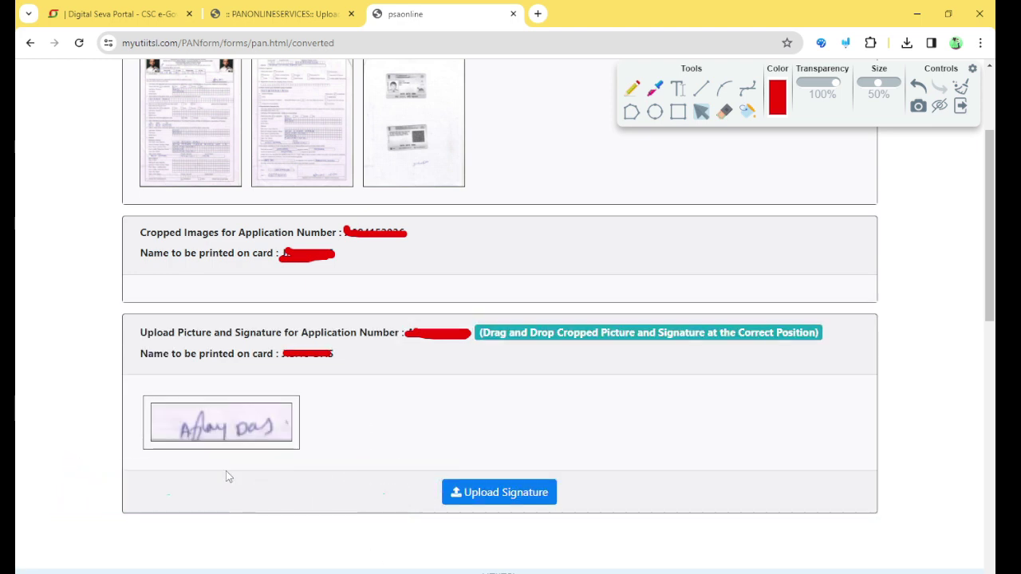
pyautogui.click(506, 499)
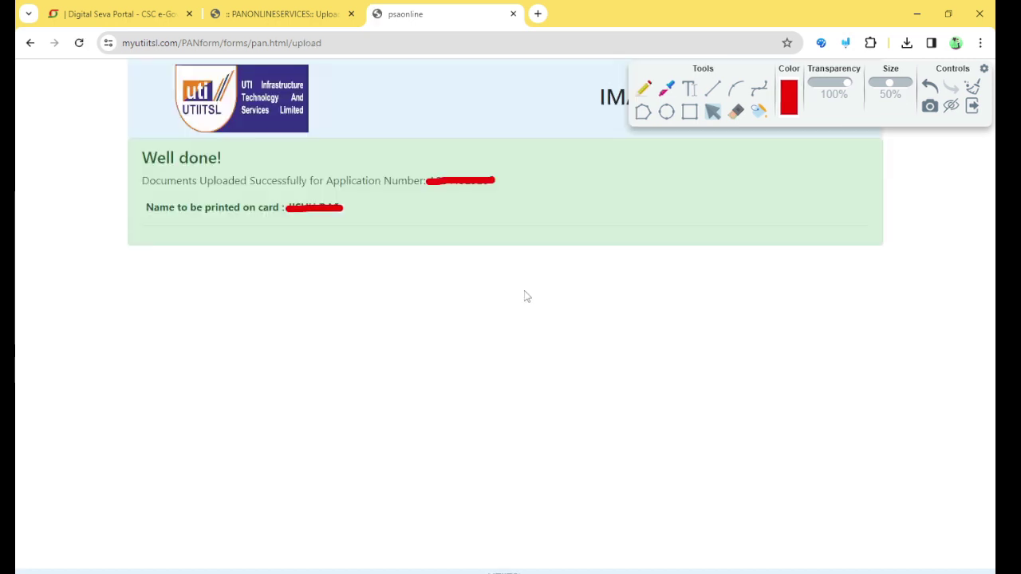